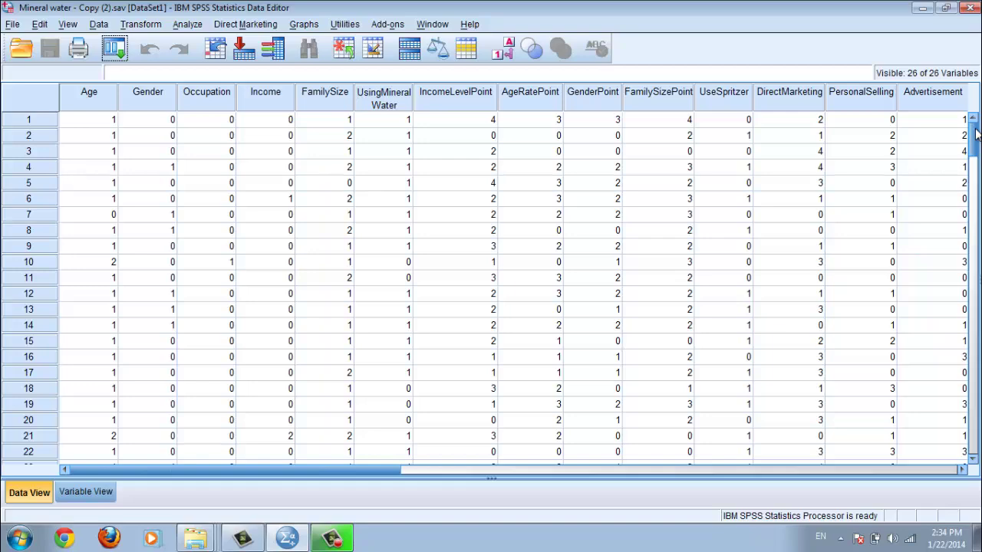
Step: Start a linear regression analysis and assign Gender as the dependent variable
left_click_drag(977, 134, 976, 96)
left_click(183, 26)
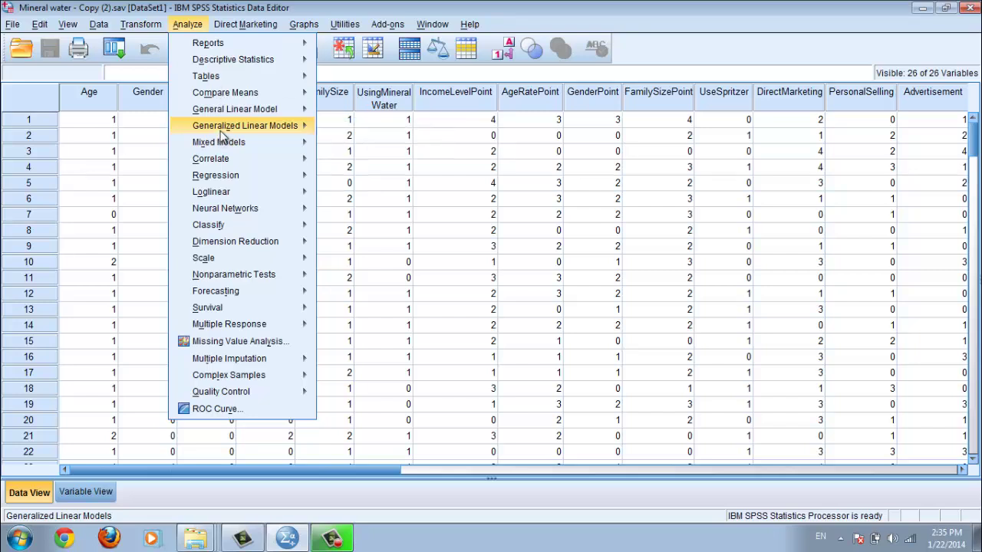
mouse_move(233, 96)
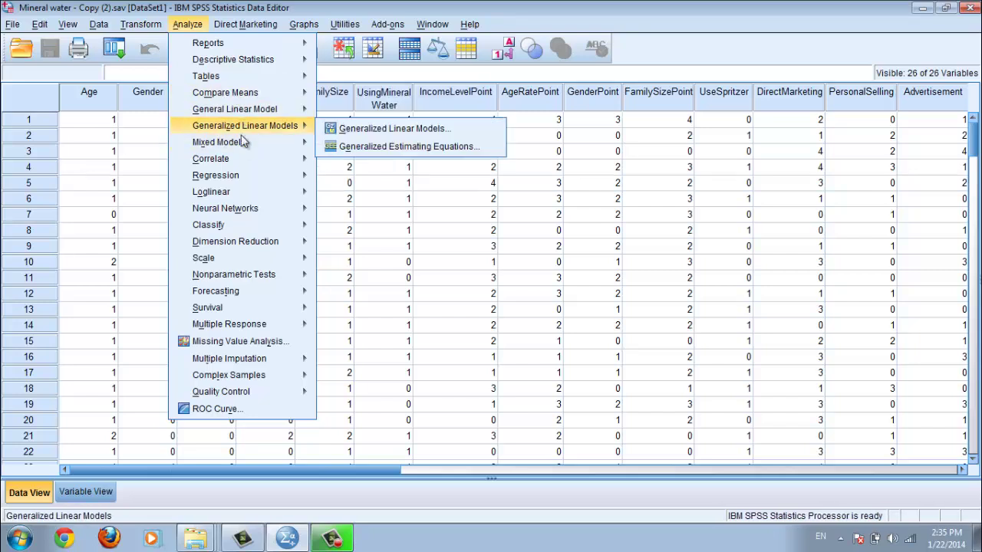
mouse_move(249, 175)
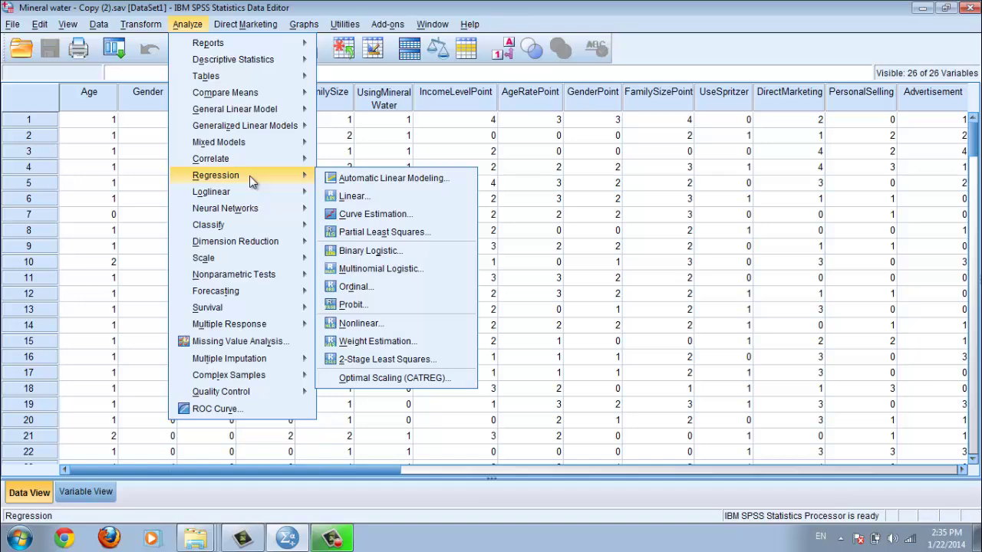
left_click(367, 198)
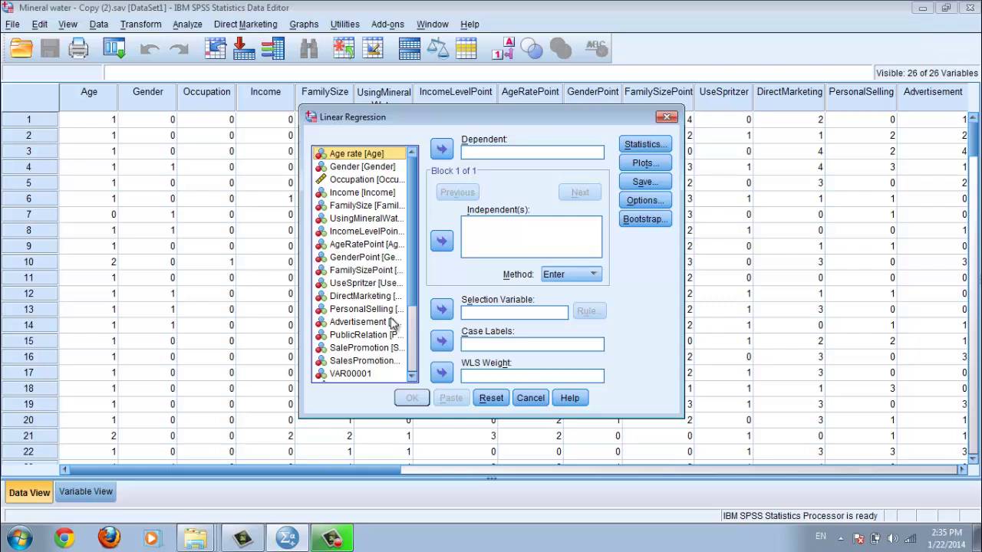
left_click(345, 196)
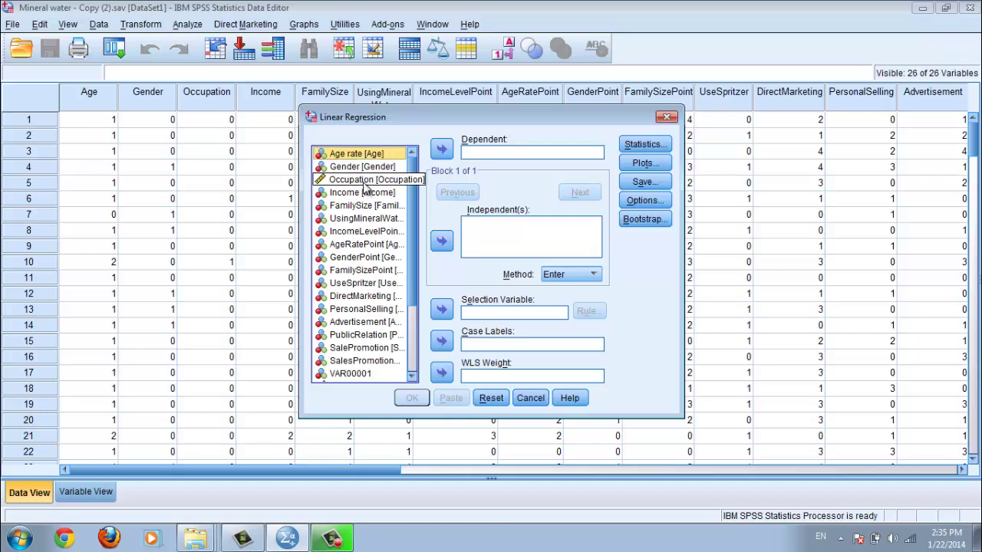
left_click(360, 167)
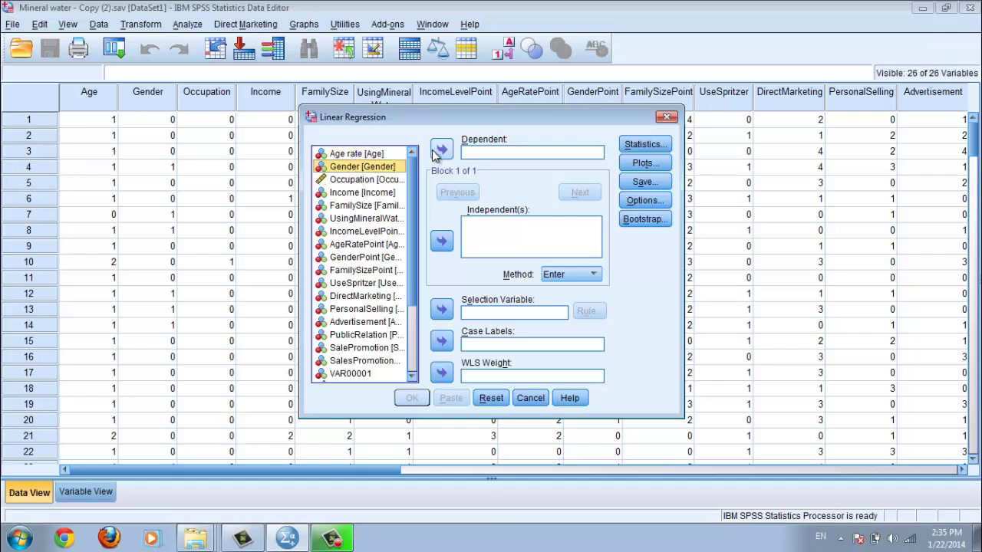
left_click(441, 150)
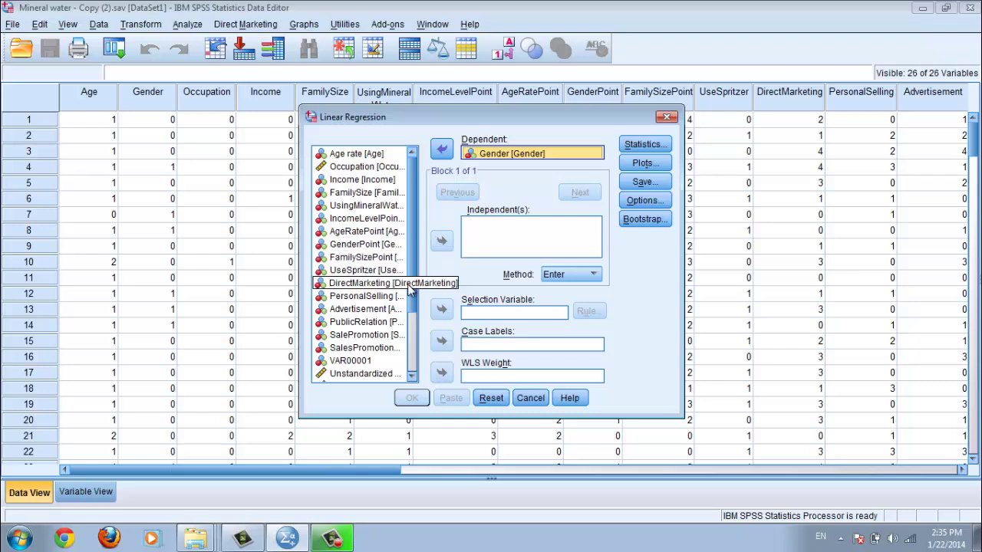
Step: Add DirectMarketing, PersonalSelling, Advertisement, PublicRelation and SalePromotion as the independent variables of the regression
left_click(343, 283)
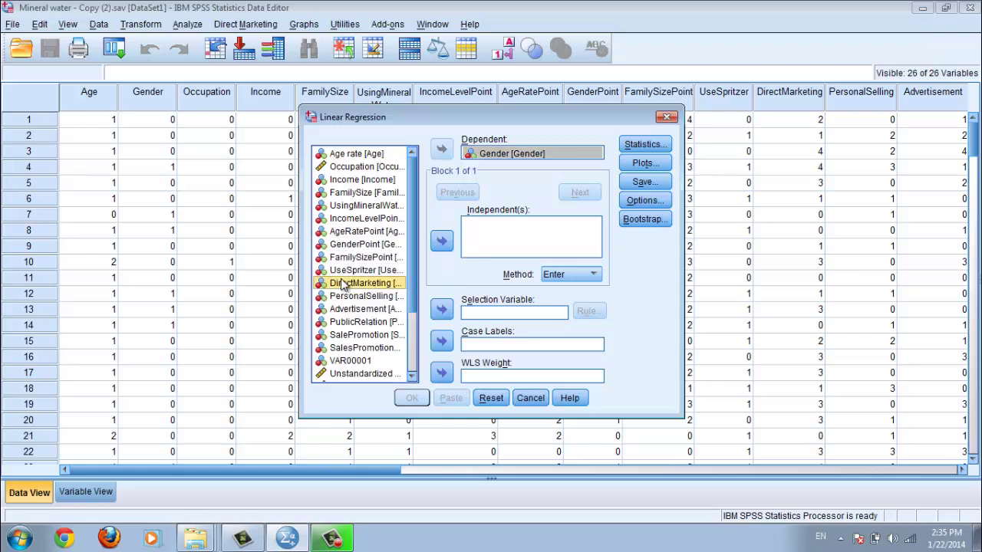
left_click(441, 240)
left_click(366, 296)
left_click(441, 240)
left_click(360, 310)
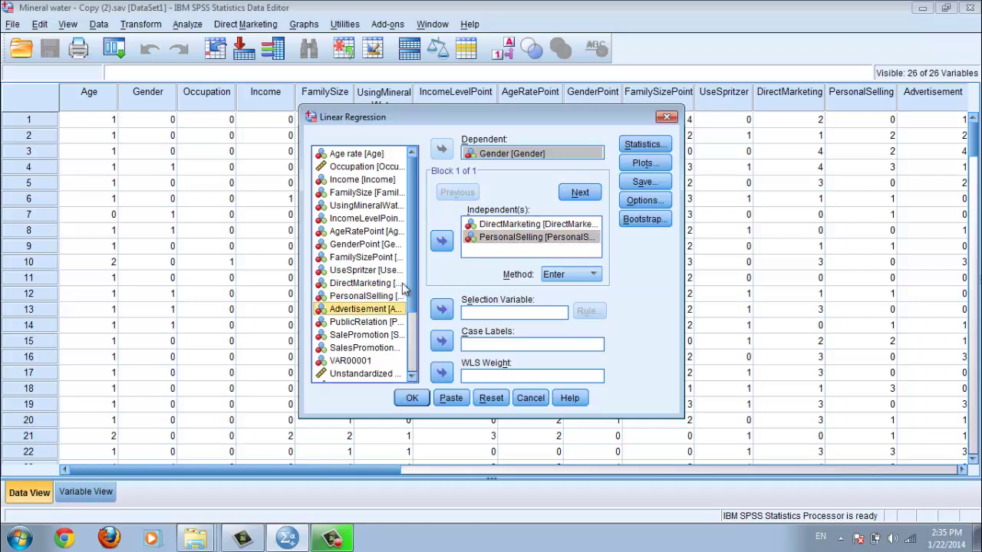
left_click(441, 240)
left_click(366, 322)
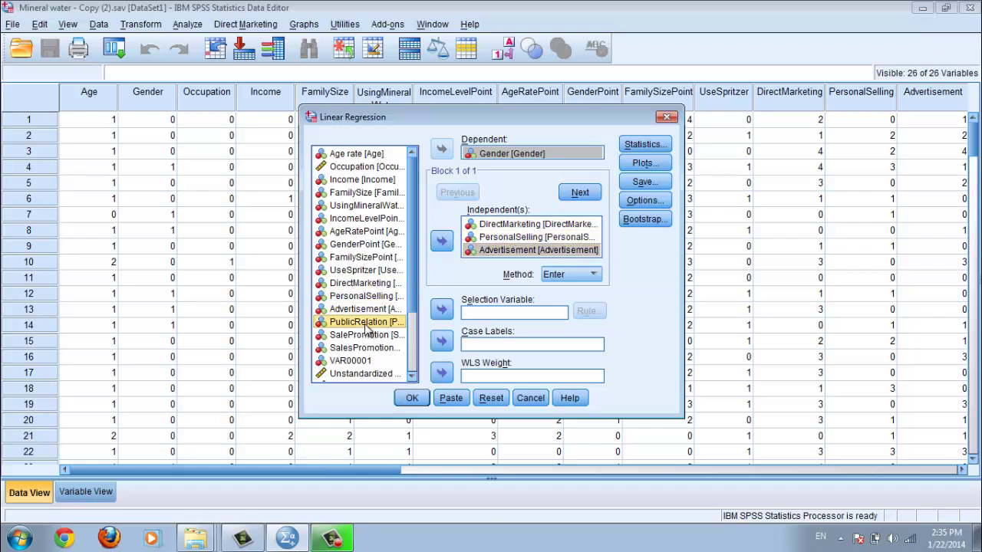
left_click(441, 240)
left_click(347, 336)
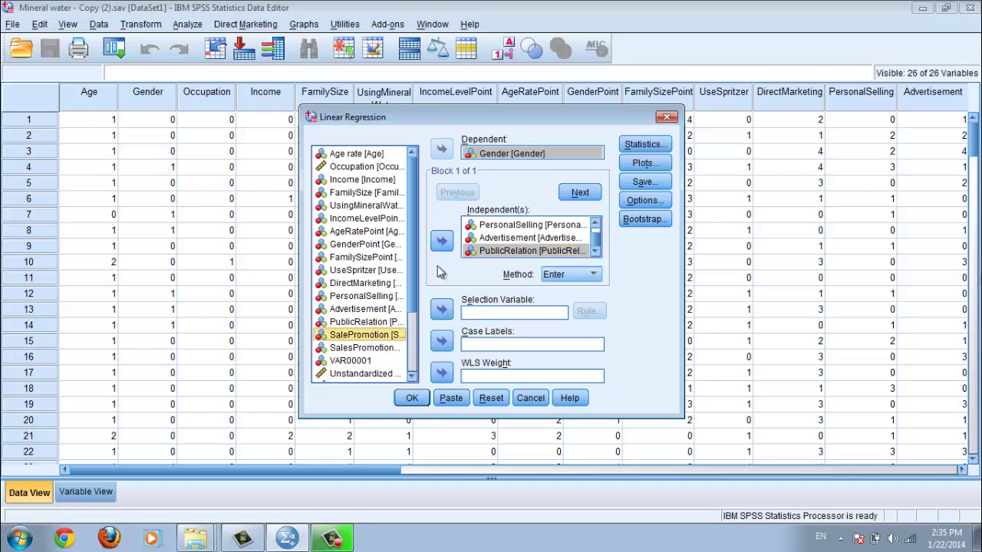
left_click(442, 241)
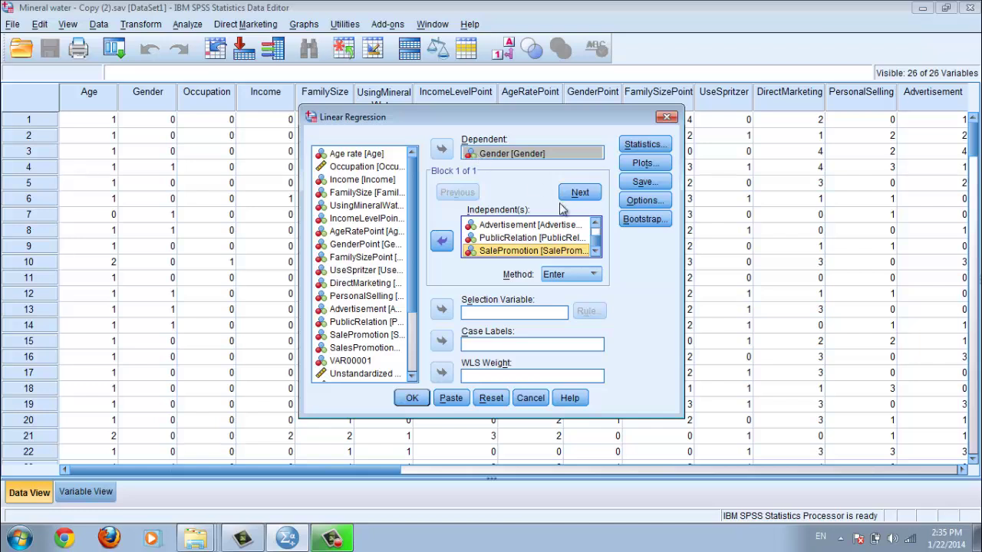
Step: Review the list of chosen independent variables and the regression's stepping method and missing value options, leaving the options as they are
left_click(595, 222)
left_click(595, 223)
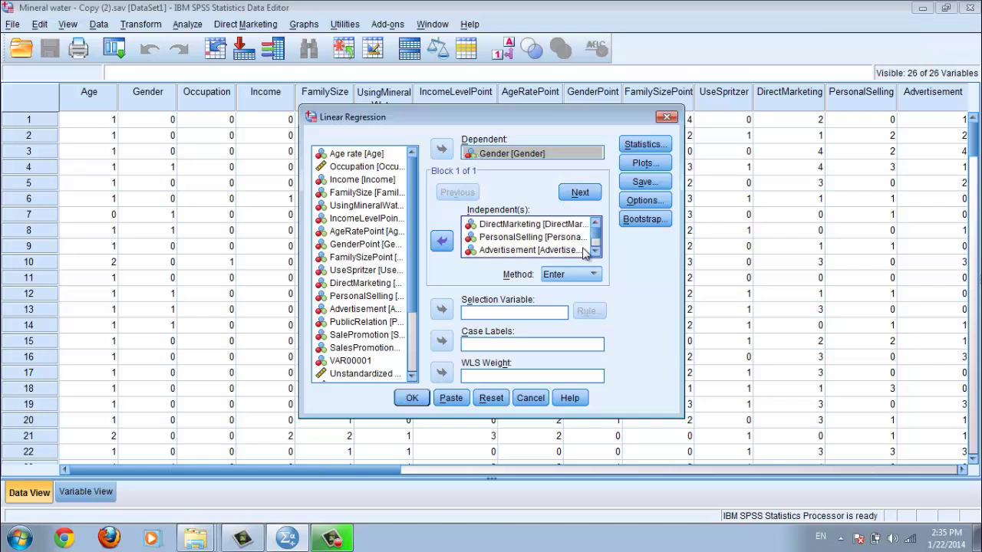
left_click(596, 251)
left_click(595, 252)
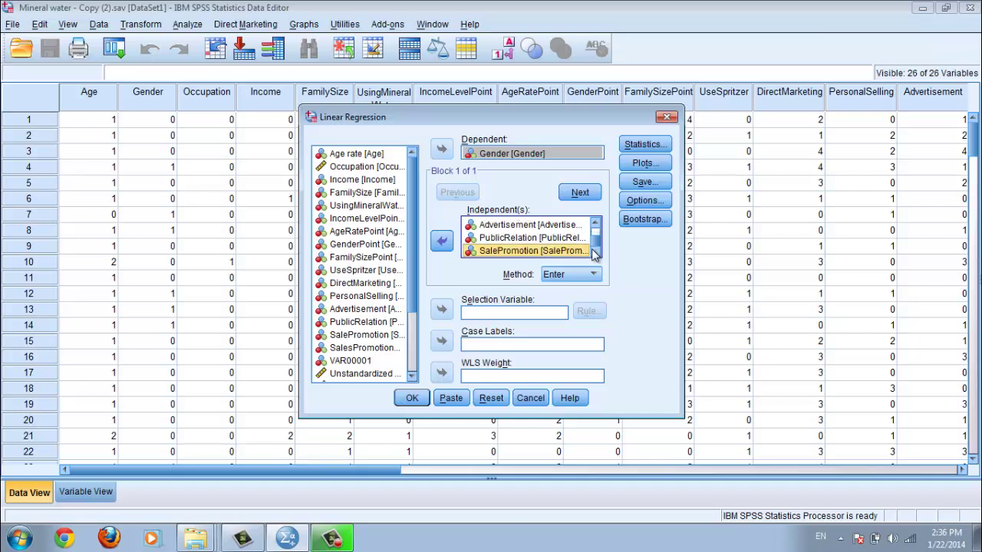
left_click(595, 223)
left_click(595, 224)
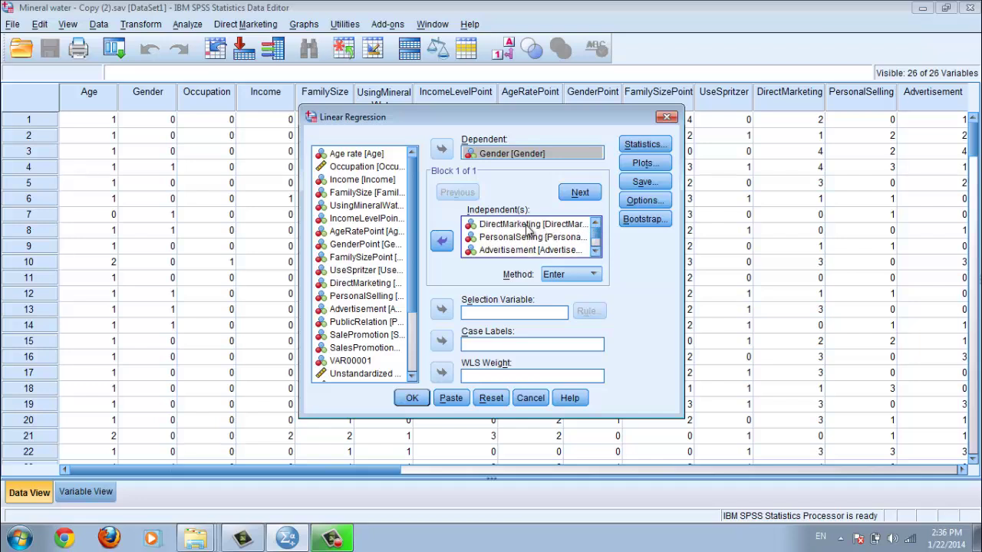
left_click(595, 252)
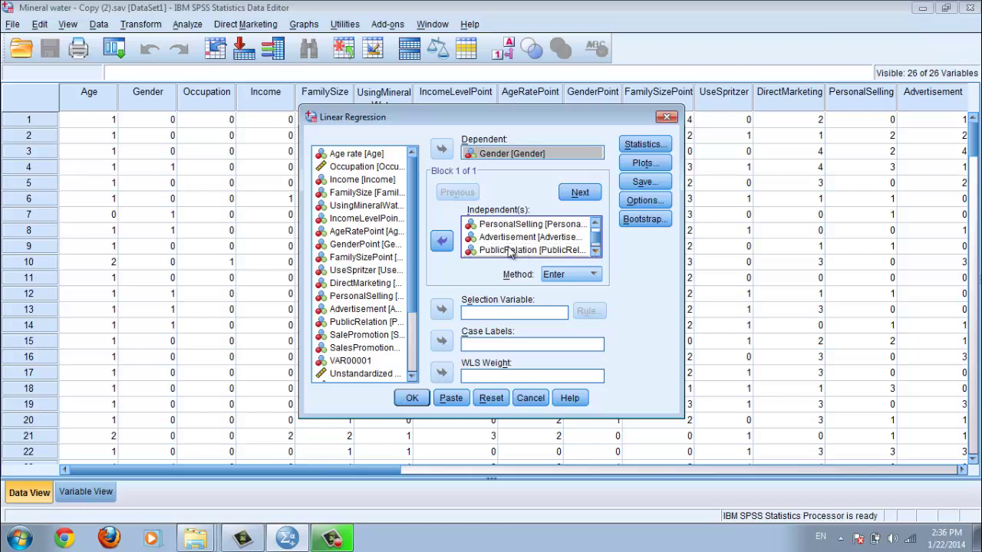
left_click(590, 252)
left_click(594, 252)
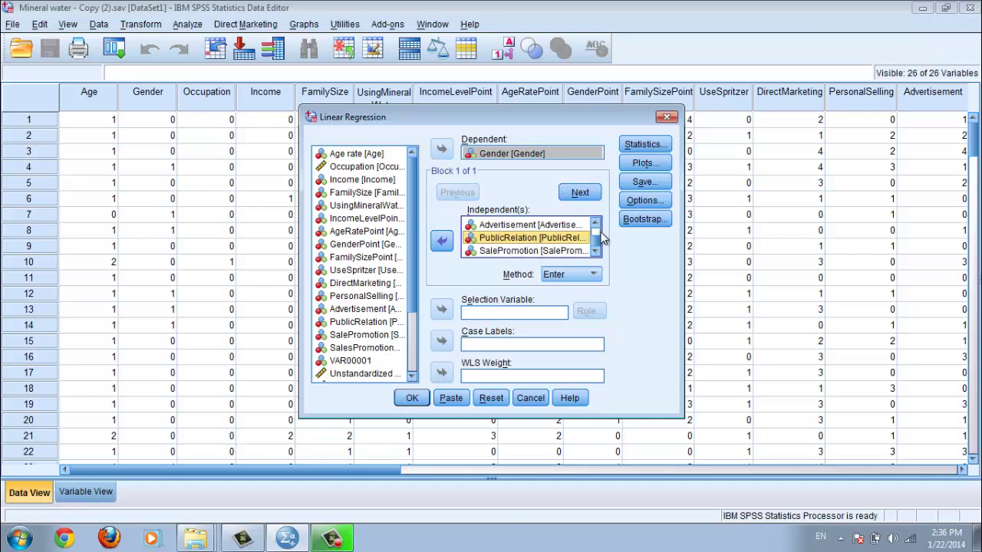
left_click(595, 224)
left_click(595, 225)
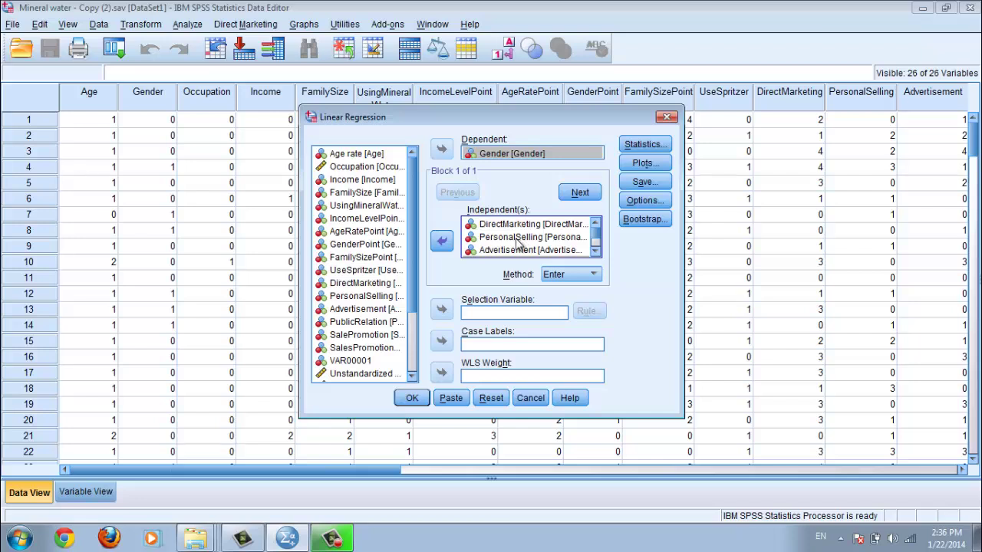
left_click(656, 206)
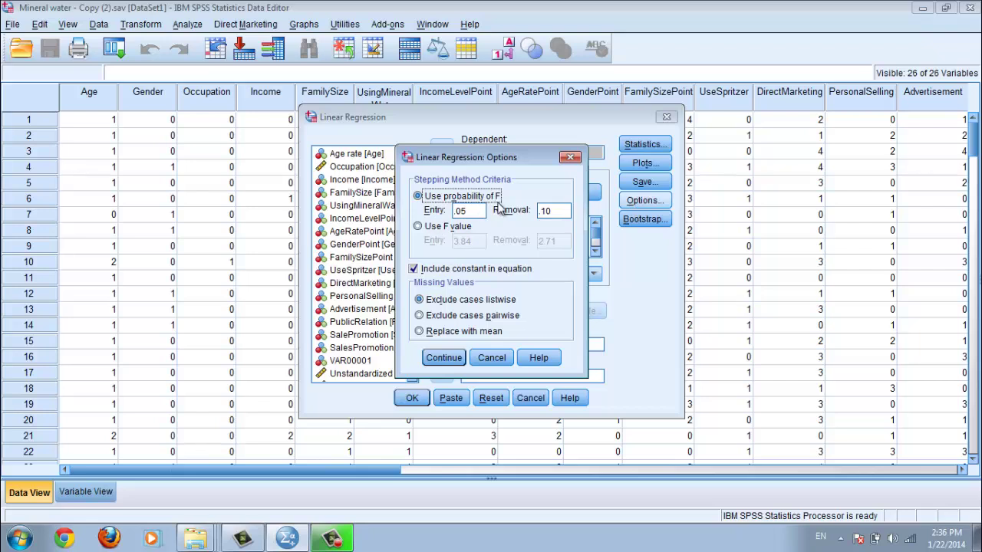
left_click(492, 357)
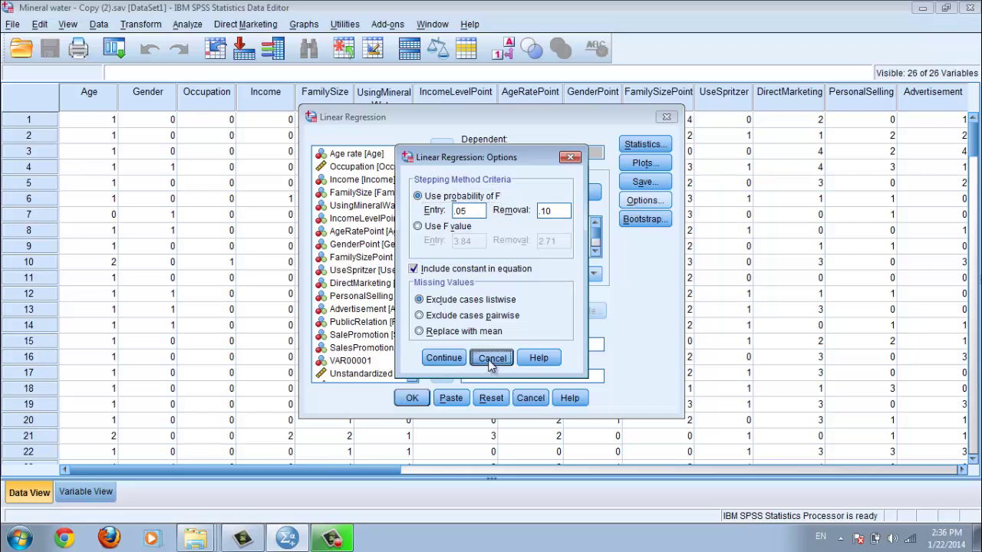
Step: Include 95% confidence intervals and descriptives in the regression statistics
left_click(630, 144)
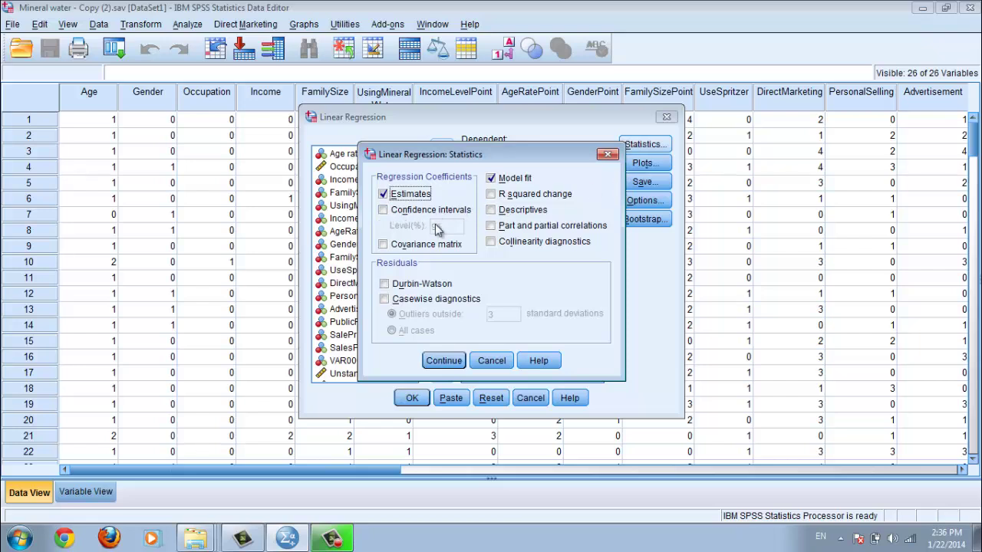
left_click(384, 211)
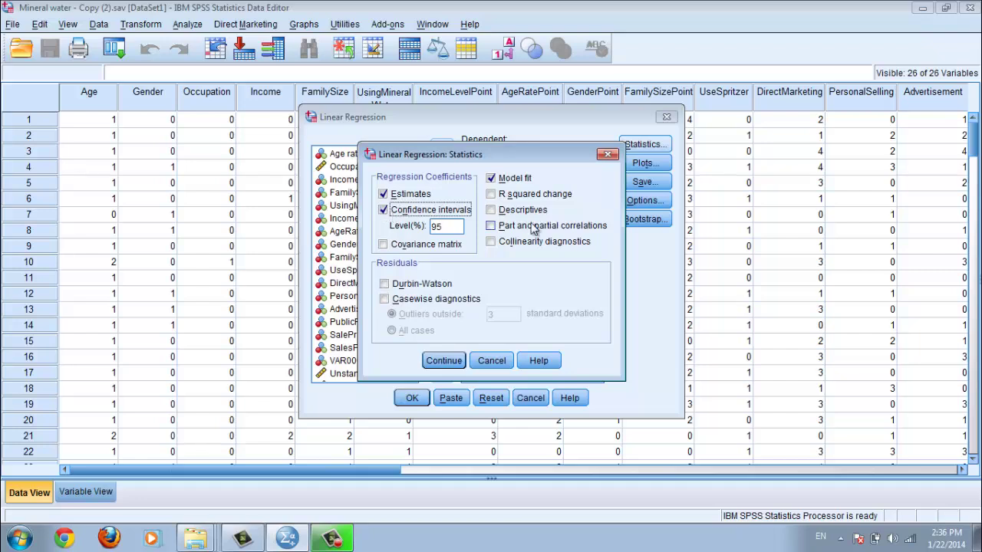
left_click(492, 210)
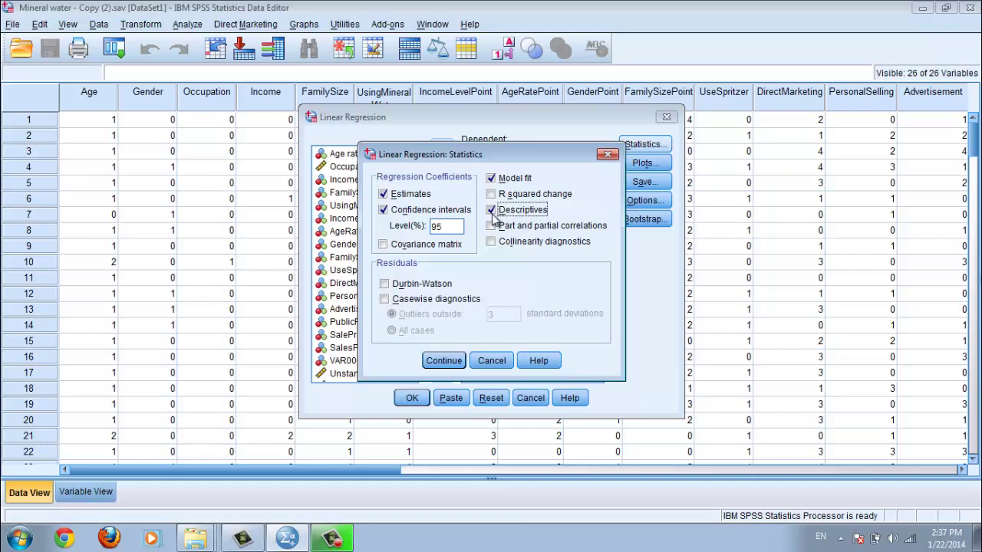
left_click(444, 360)
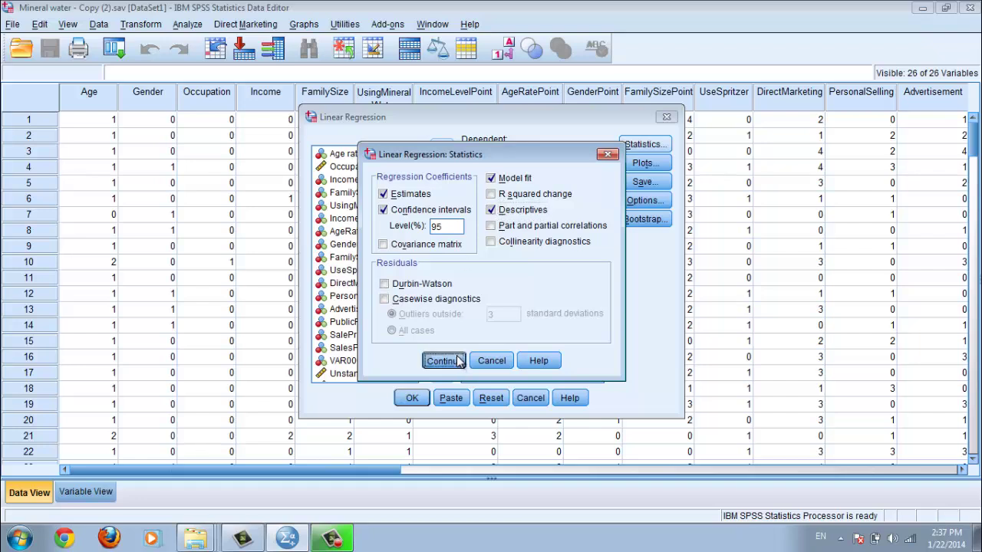
Step: Set up a residual scatterplot with *ZRESID on Y and *ZPRED on X, and include a histogram of the standardized residuals
left_click(643, 164)
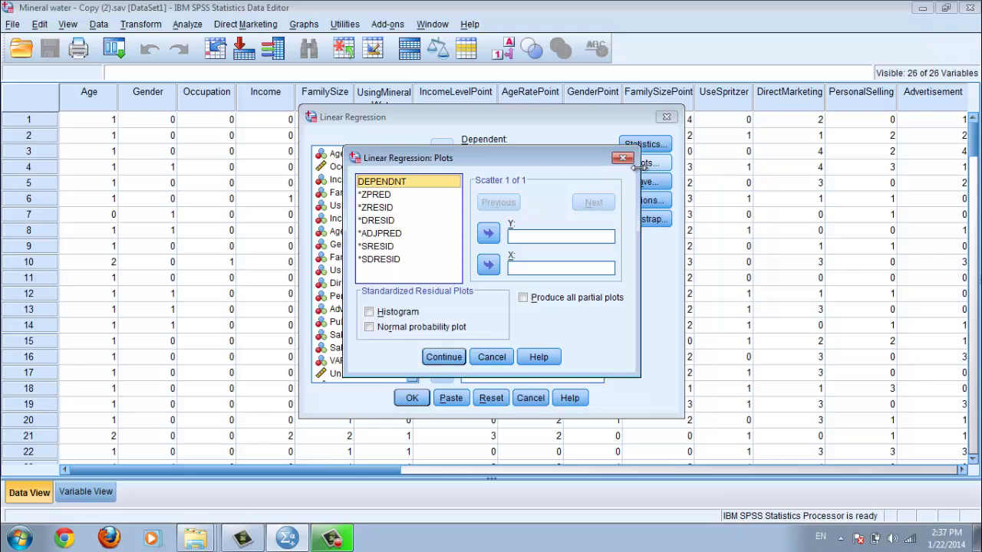
left_click(387, 220)
left_click(379, 208)
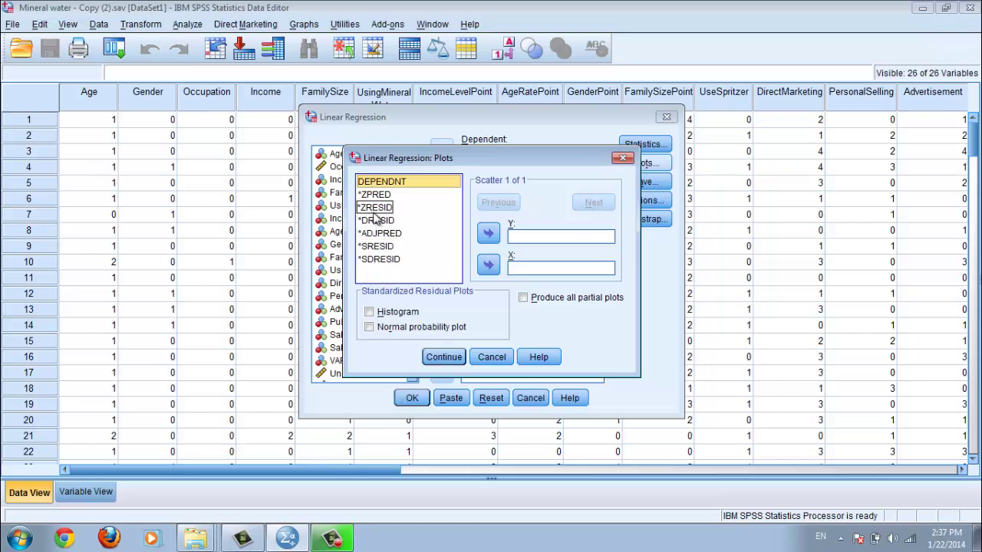
left_click(375, 208)
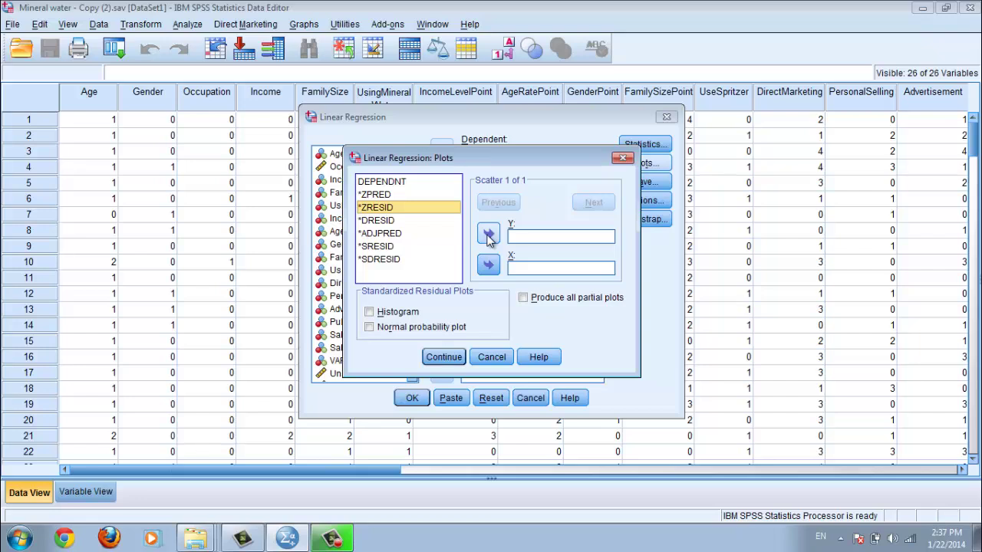
left_click(488, 235)
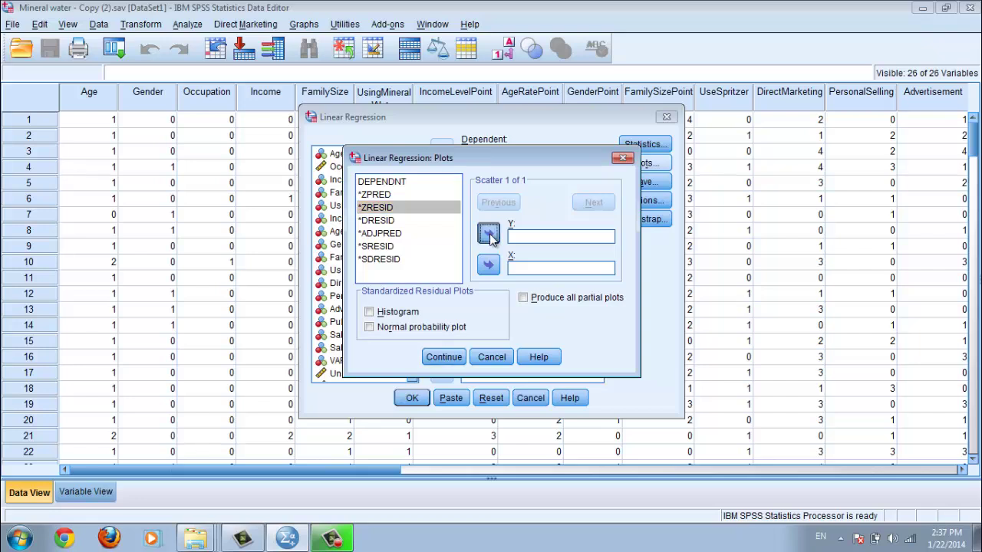
left_click(386, 197)
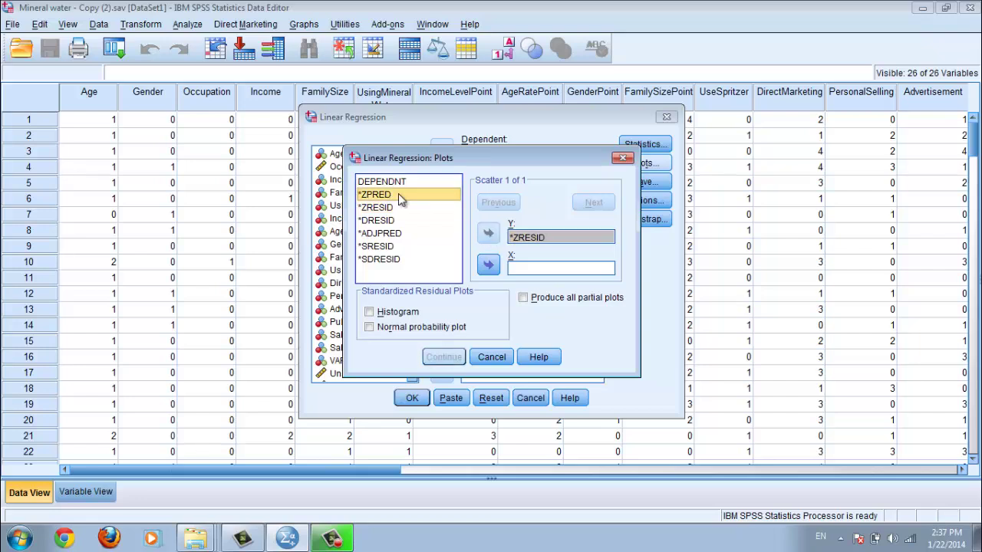
left_click(489, 264)
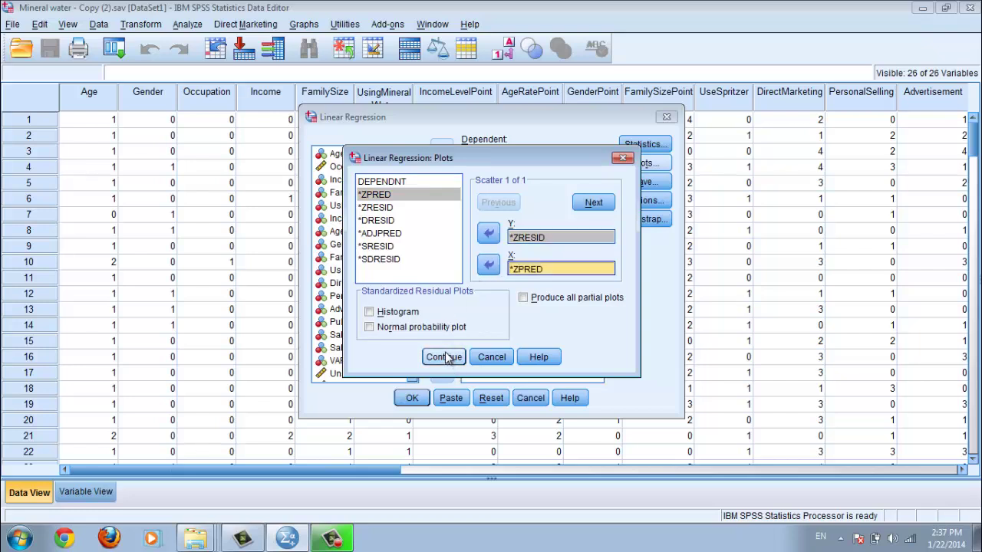
left_click(379, 311)
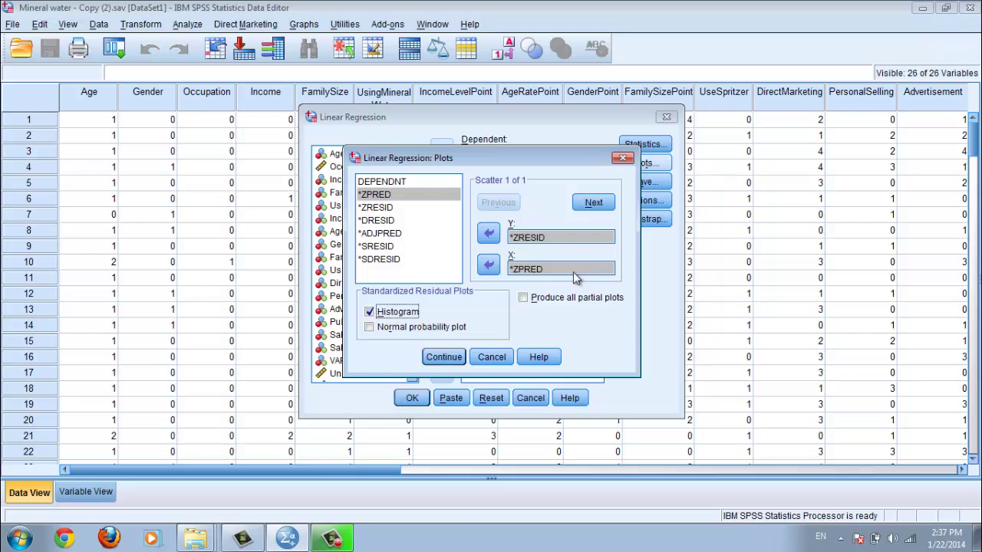
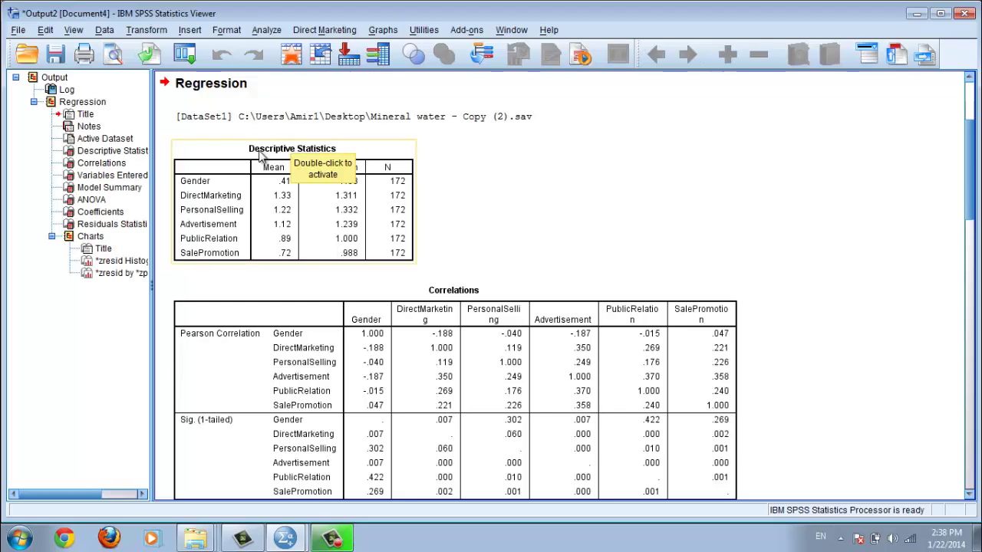
Step: Review the regression command syntax in the output, followed by the Descriptive Statistics and Correlations tables
scroll(262, 157, "up", 1)
scroll(262, 157, "down", 2)
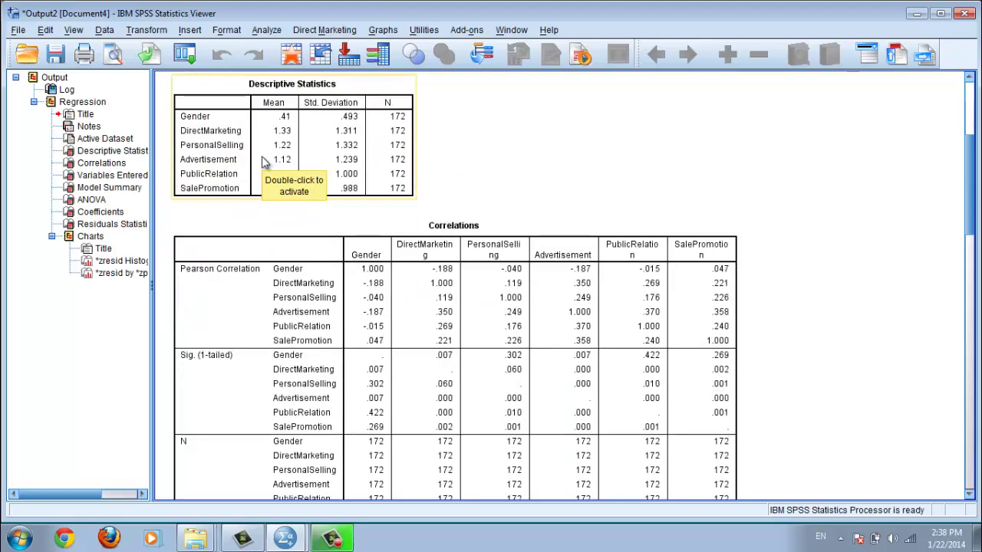
scroll(262, 138, "up", 4)
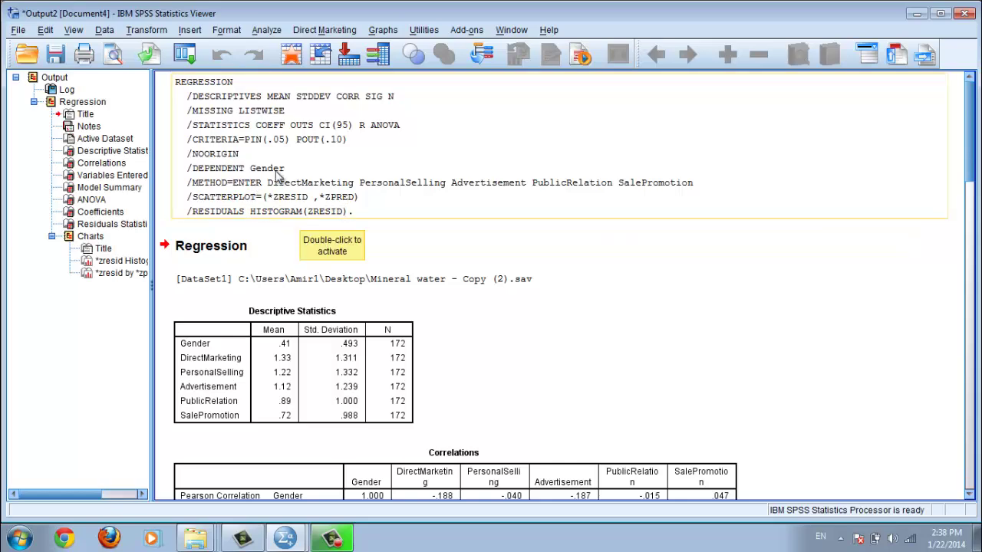
scroll(280, 180, "down", 3)
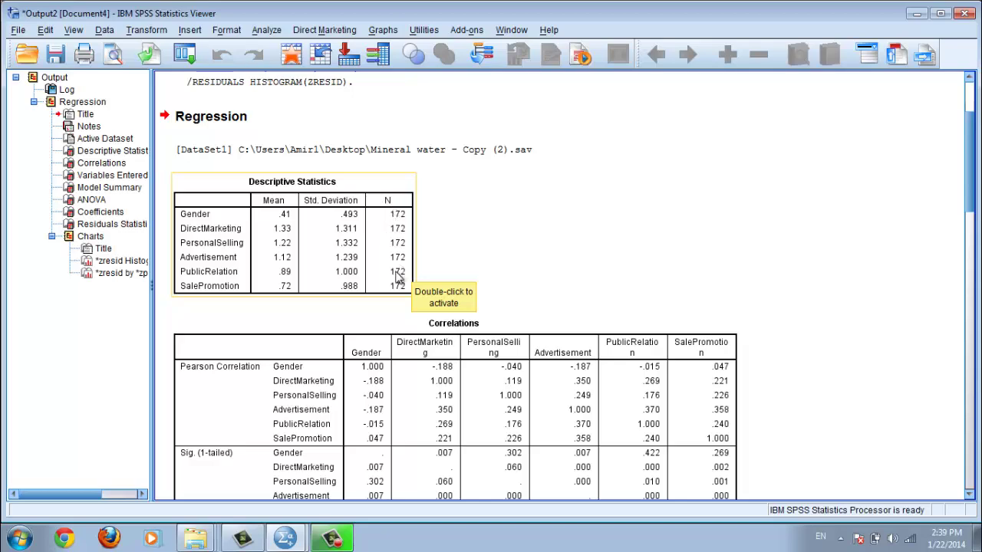
scroll(398, 278, "down", 2)
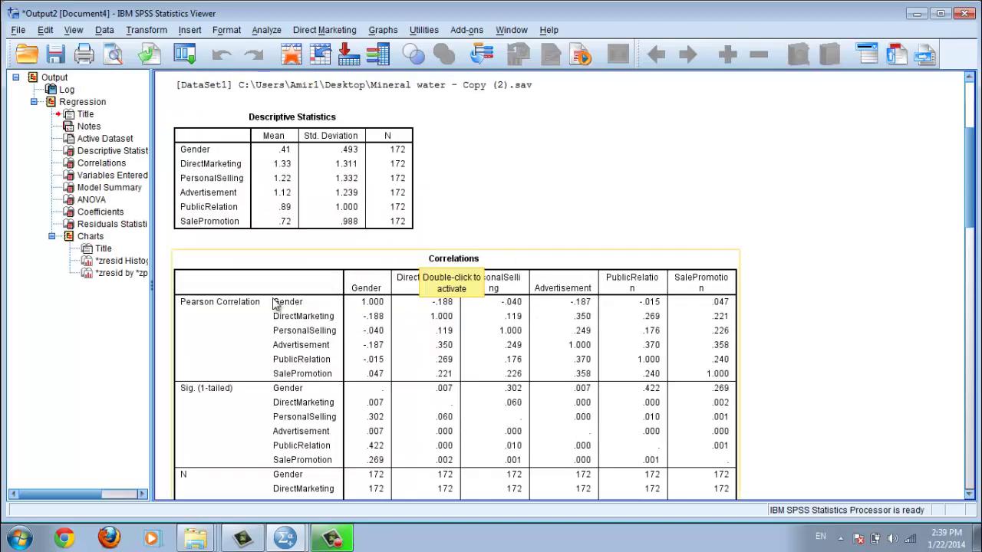
scroll(275, 305, "down", 4)
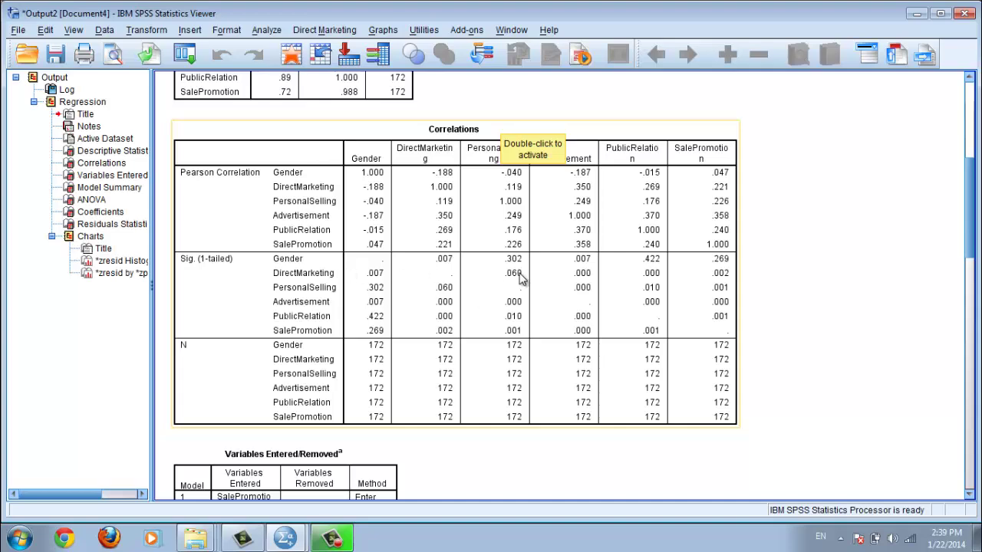
Step: Read the regression result tables from Variables Entered/Removed through Model Summary, ANOVA and Coefficients to Residuals Statistics
scroll(519, 299, "down", 5)
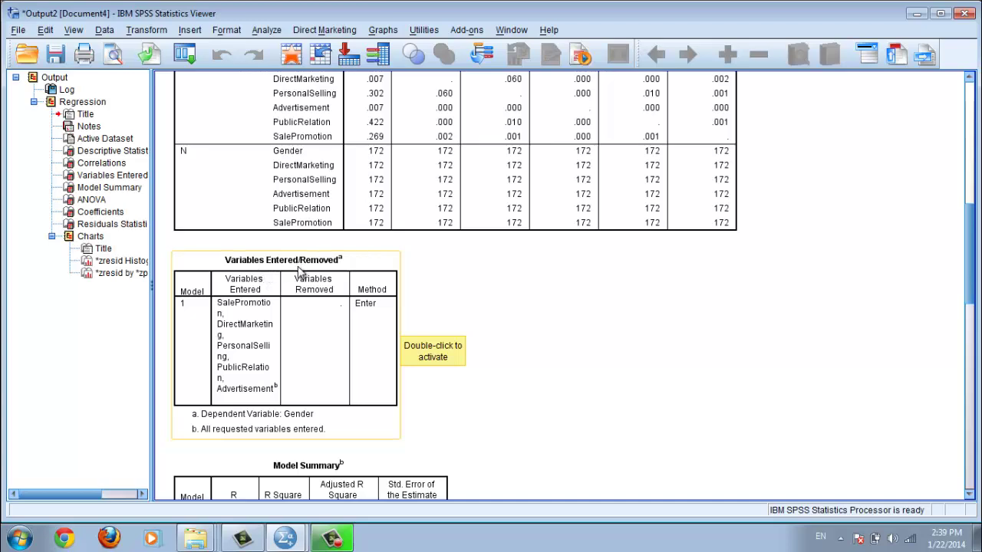
scroll(311, 276, "down", 2)
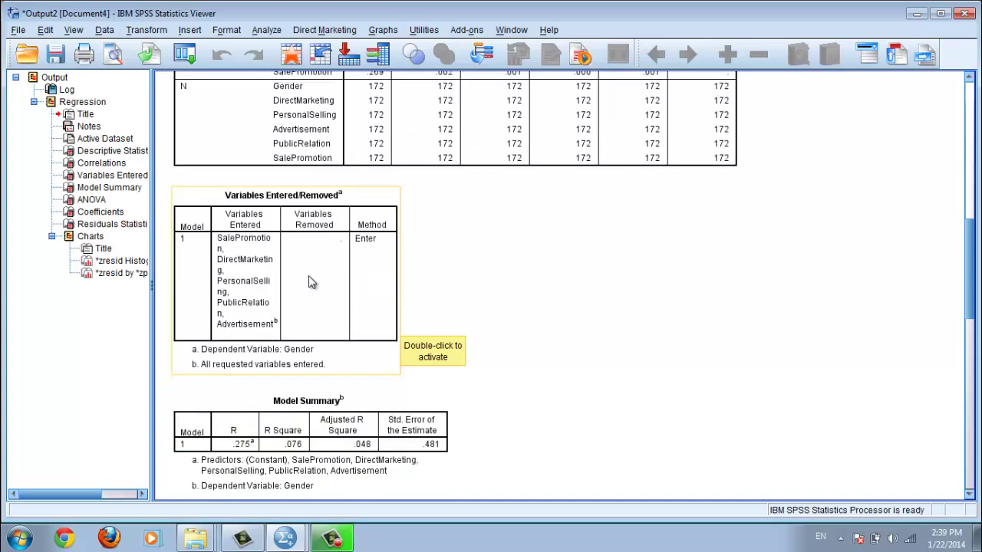
scroll(311, 283, "down", 2)
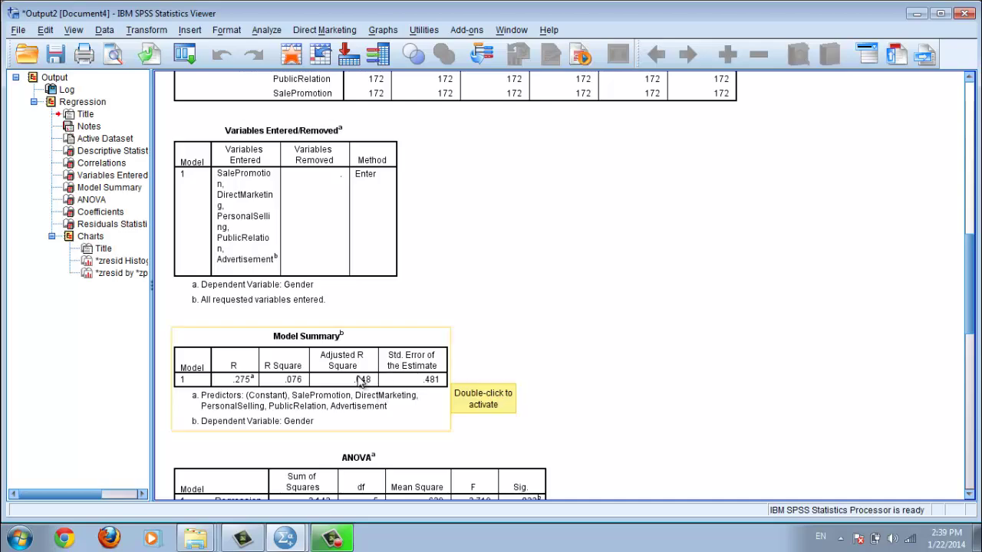
scroll(363, 381, "down", 5)
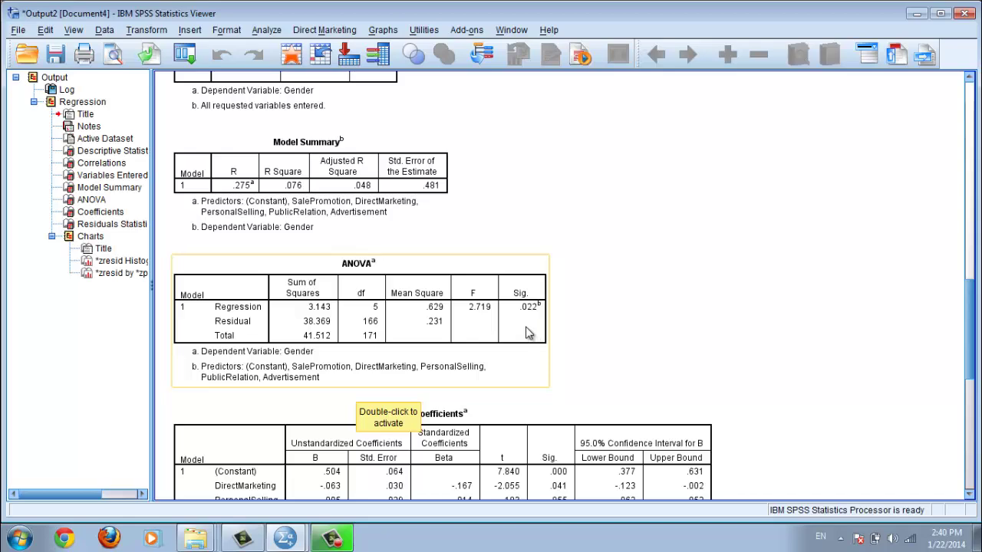
scroll(528, 332, "down", 2)
scroll(528, 332, "down", 6)
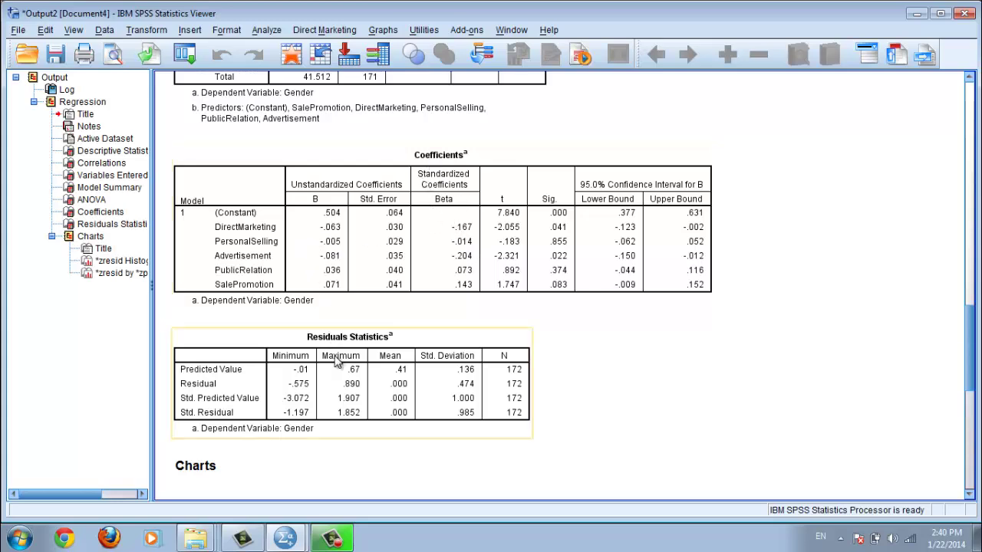
scroll(338, 361, "down", 2)
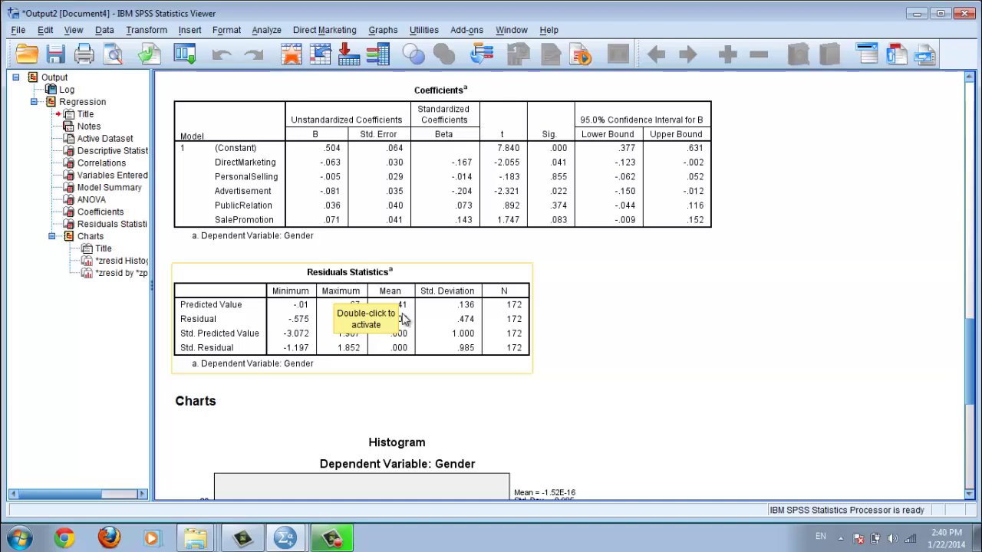
Step: Inspect the histogram and scatterplot of the standardized residuals, and go back to the Coefficients table to read each predictor's row
scroll(404, 320, "down", 12)
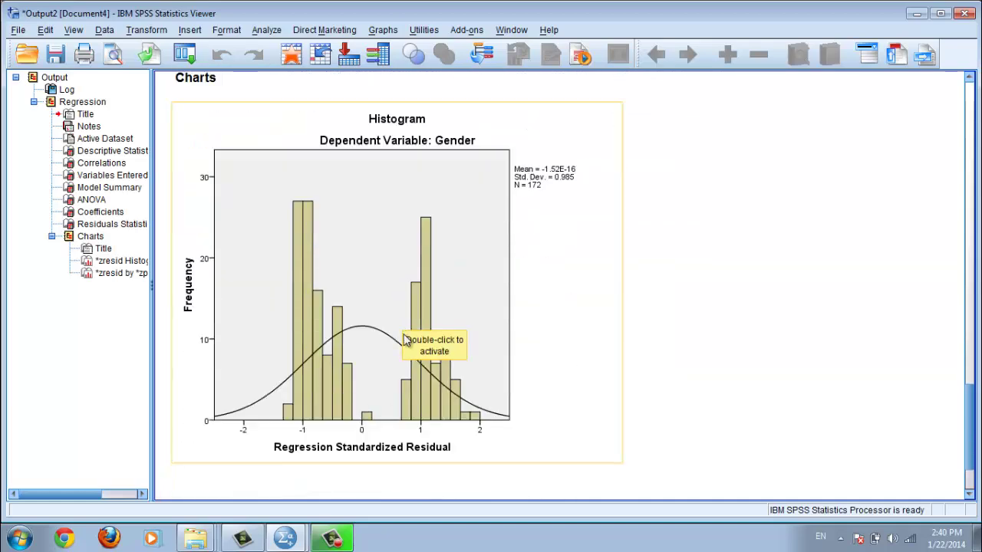
scroll(403, 340, "up", 4)
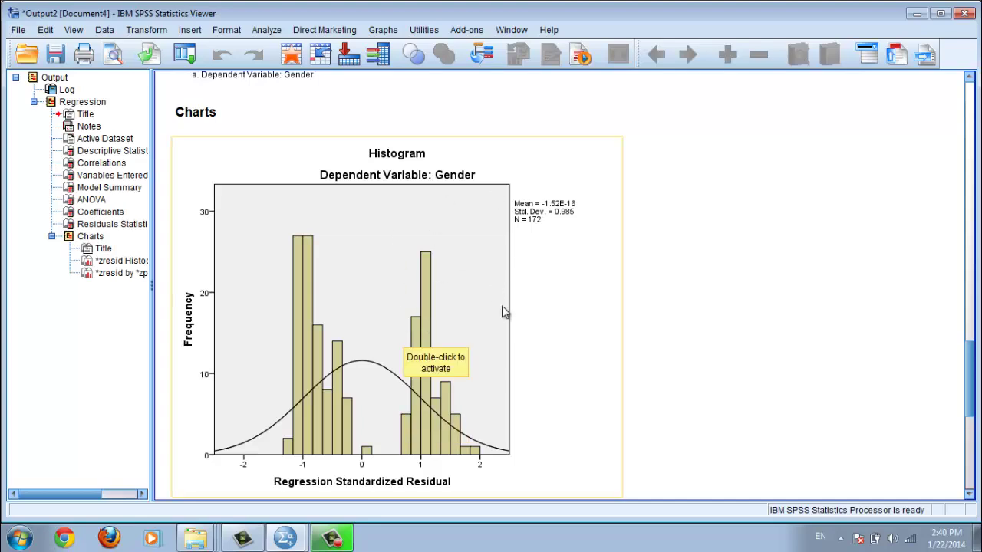
scroll(499, 360, "down", 12)
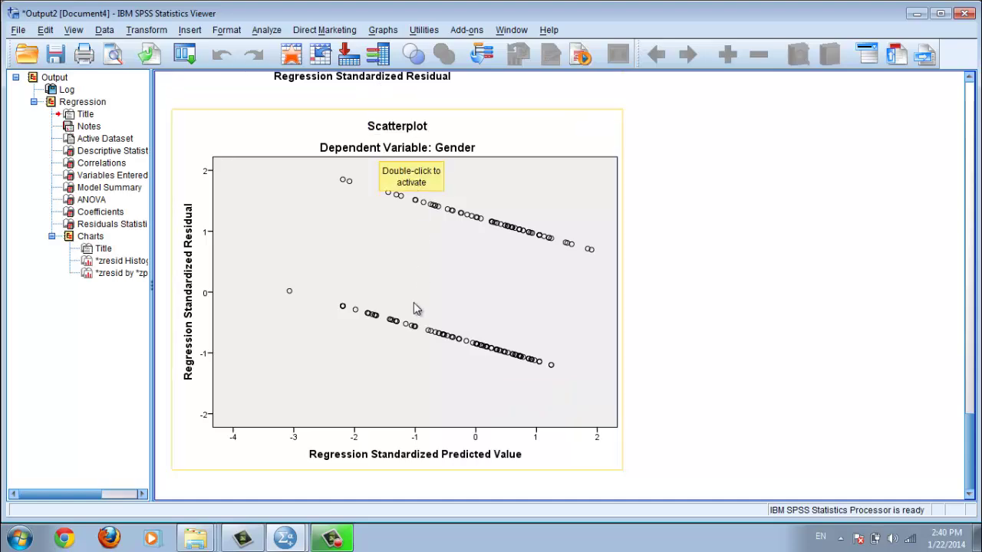
scroll(414, 304, "up", 18)
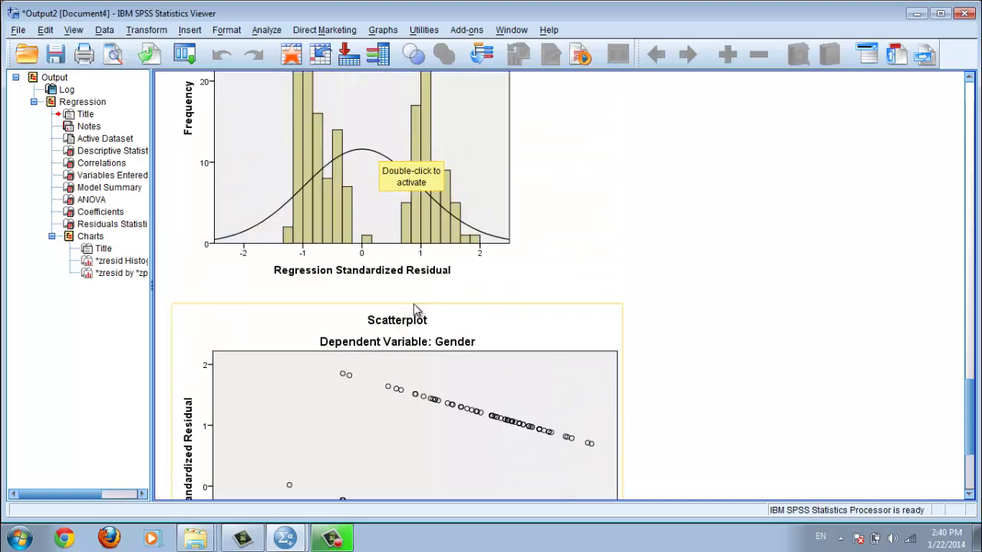
scroll(414, 304, "up", 8)
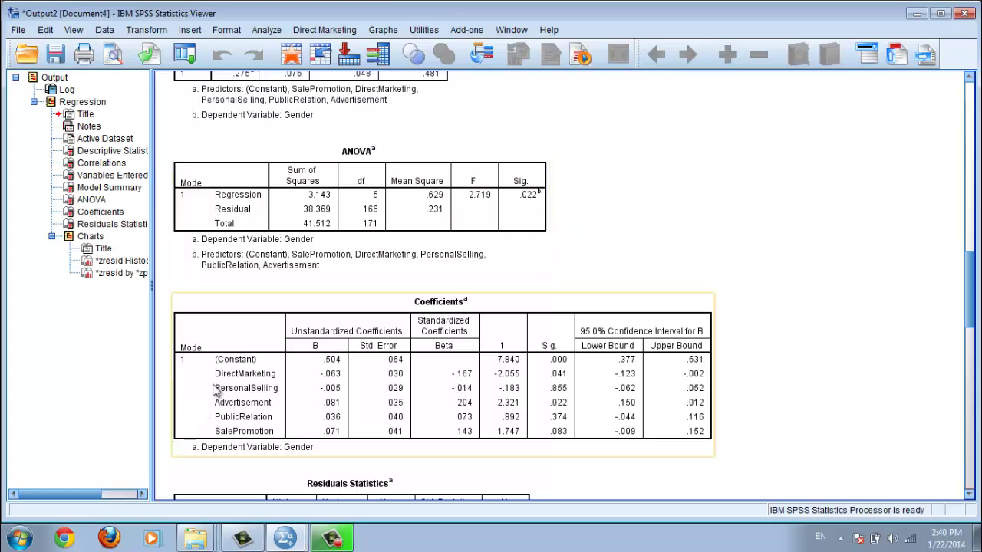
Step: Examine the Pearson correlations and one-tailed significance values for Gender and the five promotion variables in the Correlations table
scroll(306, 377, "up", 10)
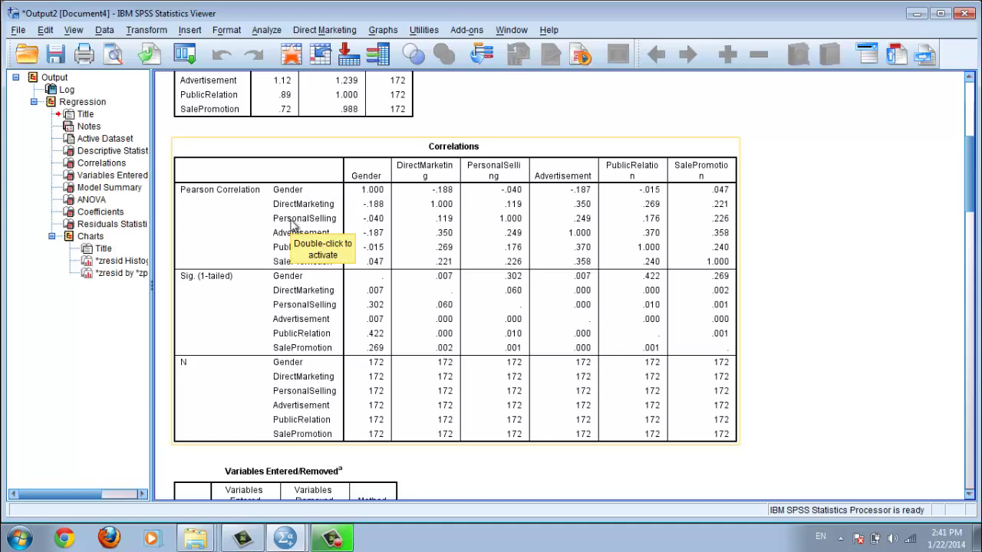
scroll(291, 224, "up", 3)
scroll(291, 224, "up", 4)
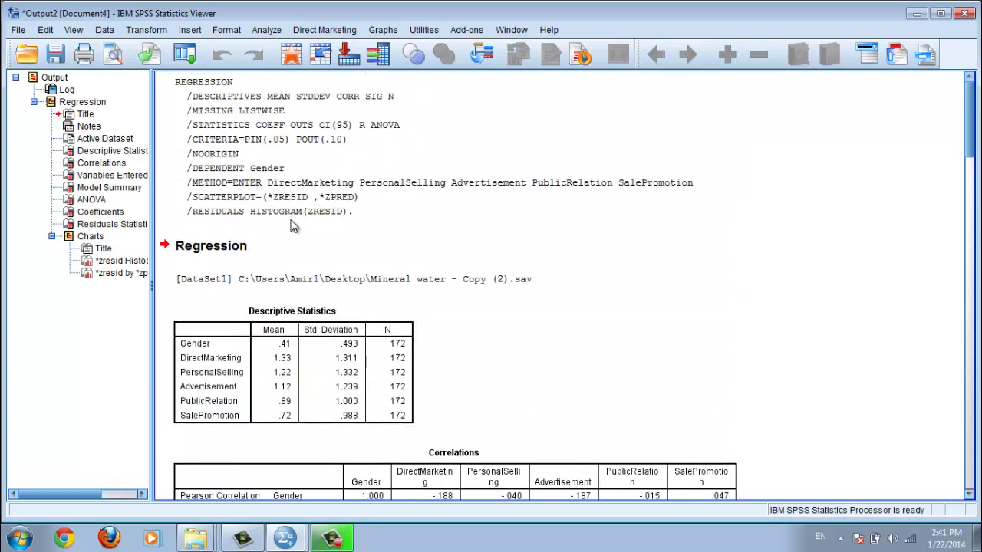
scroll(292, 224, "down", 5)
scroll(292, 224, "down", 1)
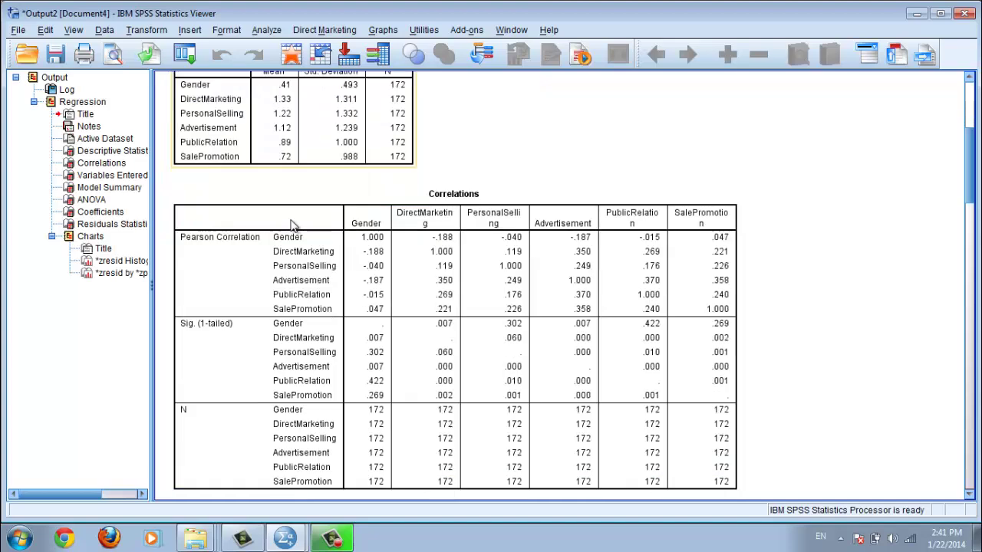
scroll(292, 224, "down", 3)
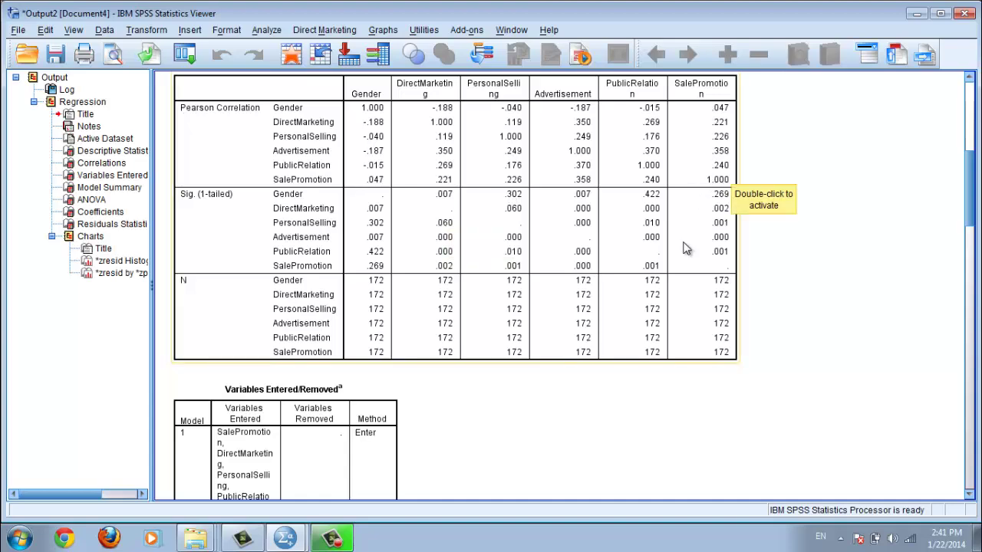
Step: Examine the F and Sig. values in the ANOVA table and the predictors' estimates in the Coefficients table
scroll(591, 317, "down", 2)
scroll(593, 317, "down", 10)
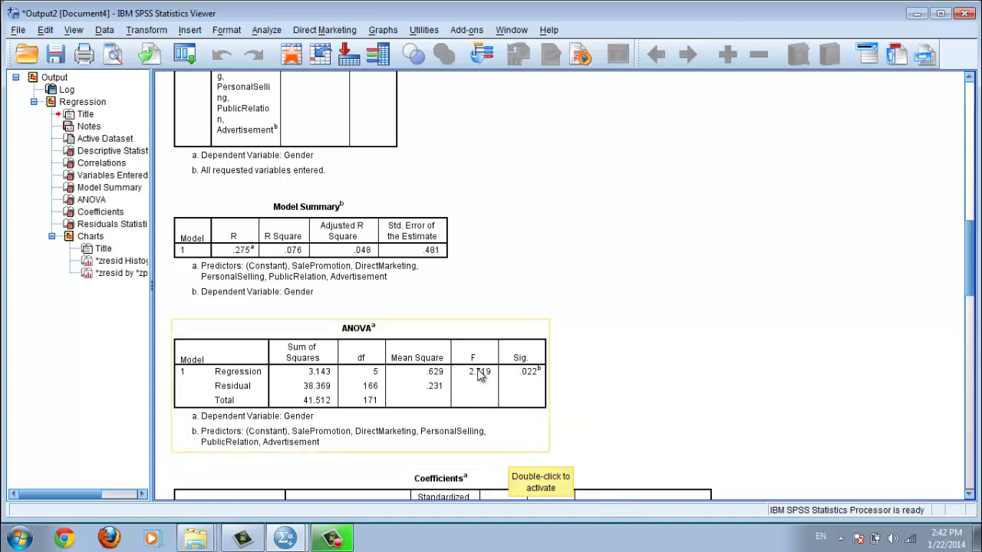
scroll(482, 393, "down", 5)
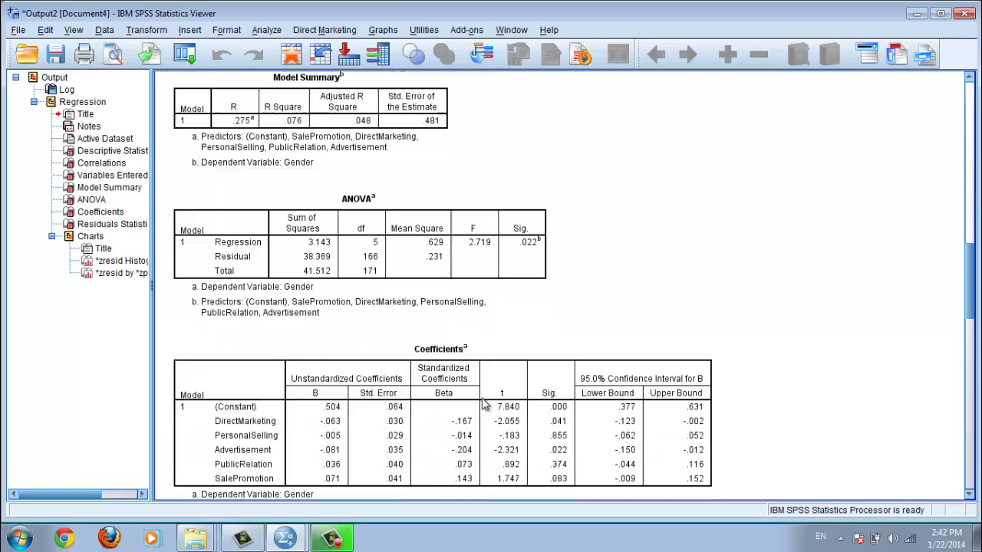
scroll(483, 403, "down", 12)
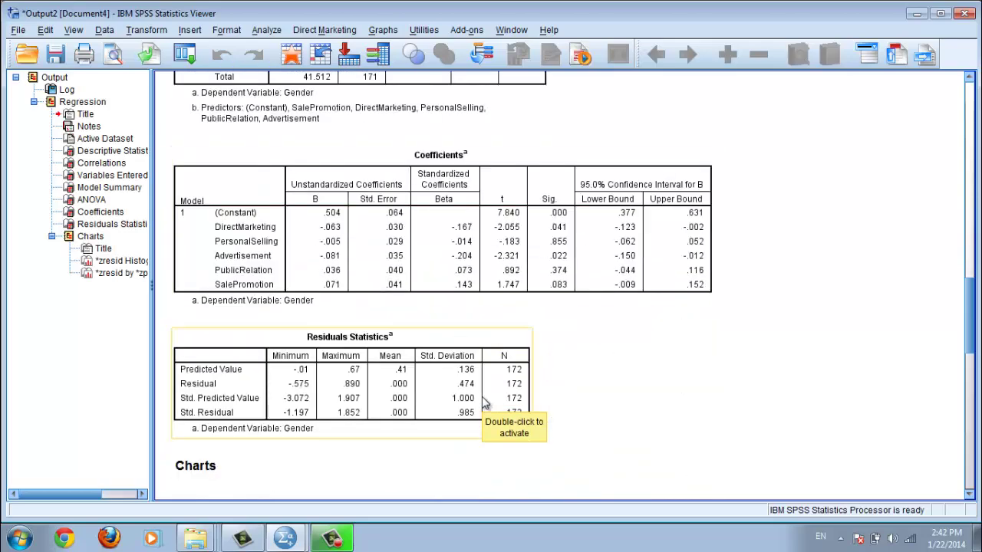
Step: Look over the residual histogram and scatterplot once more, and return through the tables to the start of the regression output
scroll(483, 402, "down", 7)
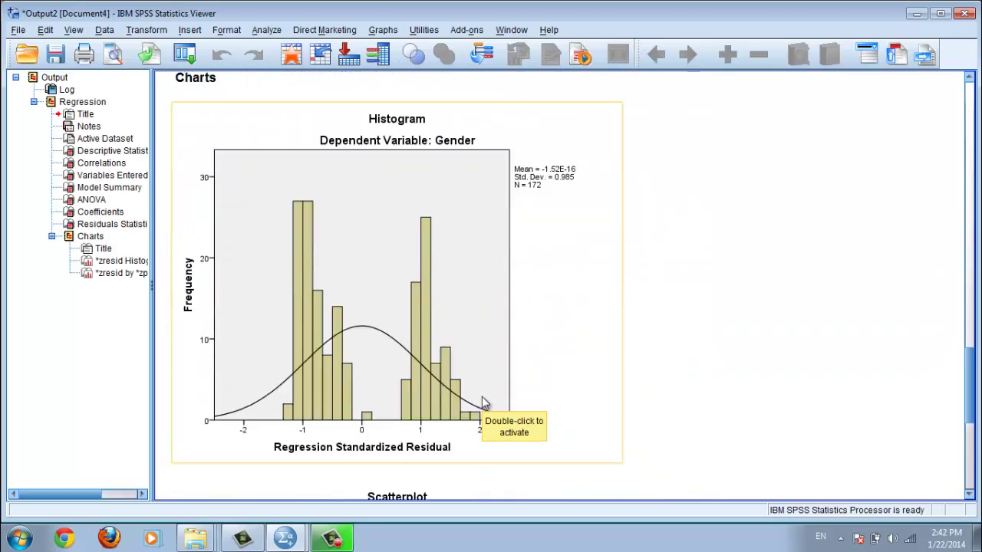
scroll(484, 403, "down", 5)
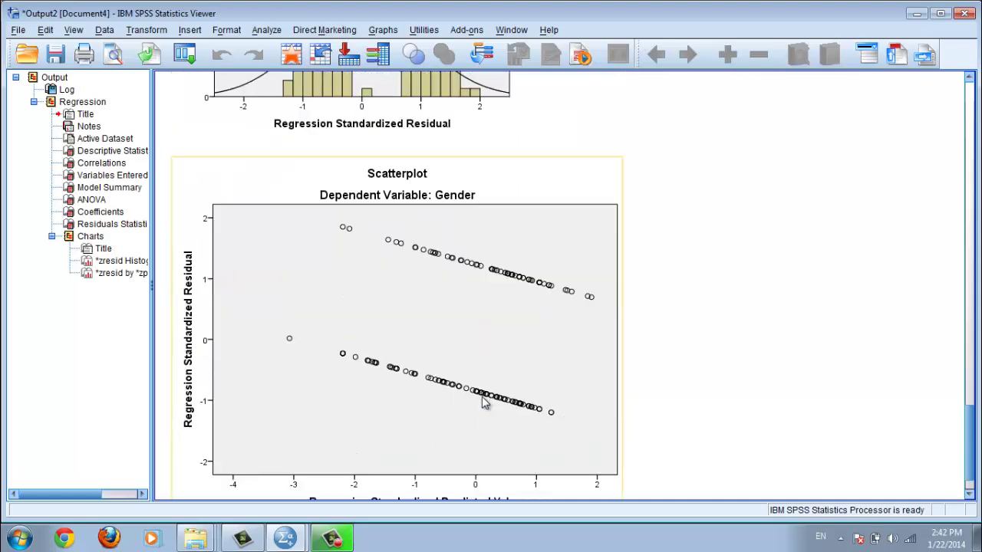
scroll(542, 403, "up", 17)
scroll(570, 402, "up", 7)
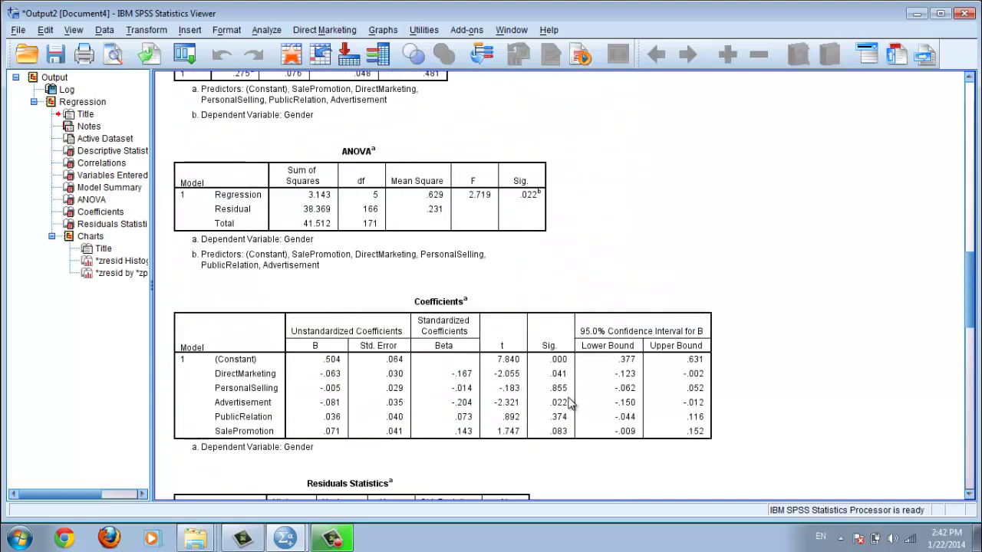
scroll(569, 403, "up", 5)
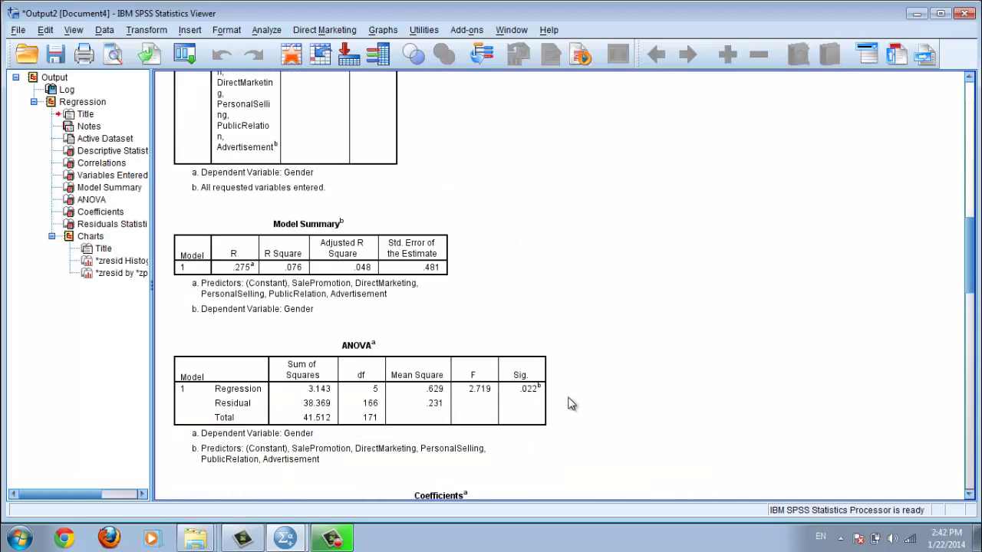
scroll(569, 403, "up", 13)
scroll(569, 399, "up", 5)
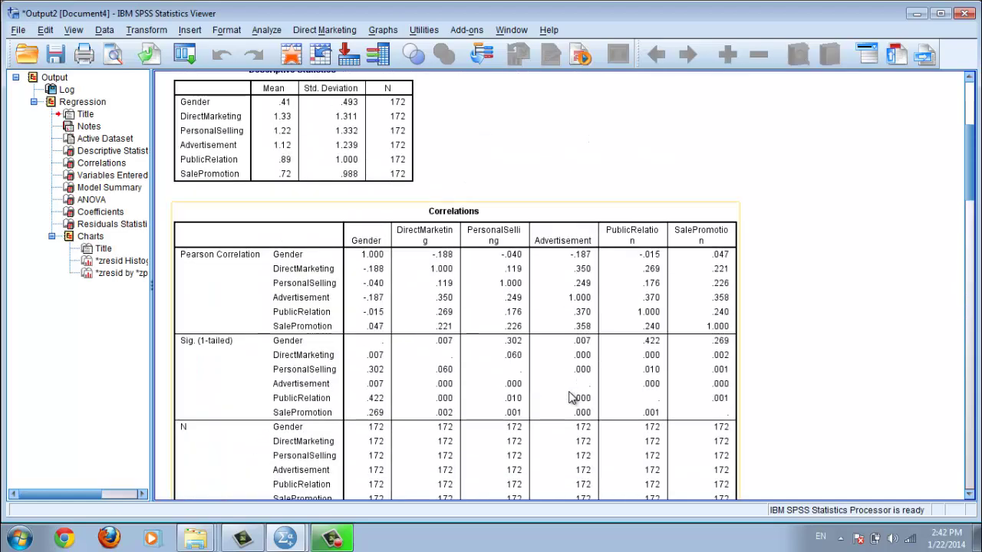
scroll(569, 397, "up", 5)
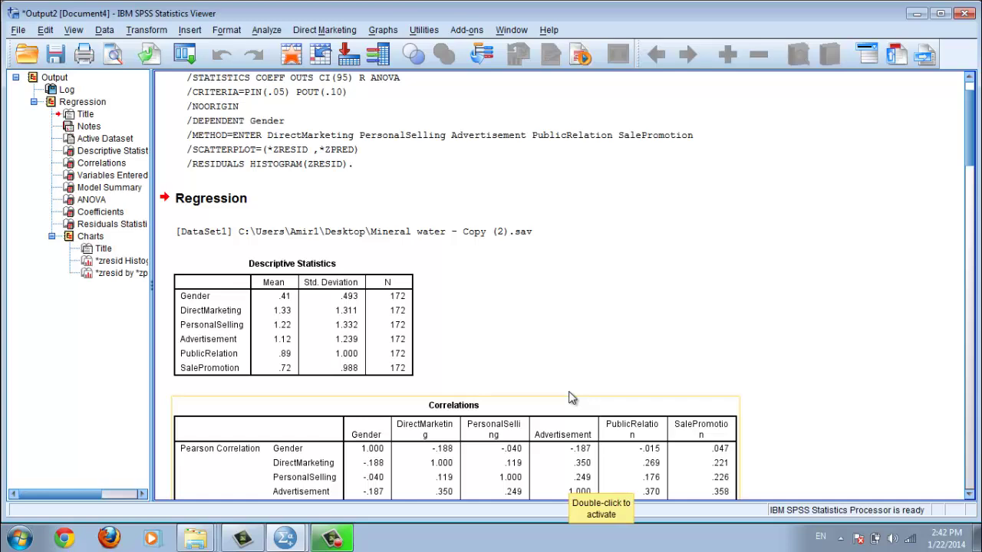
scroll(464, 287, "up", 1)
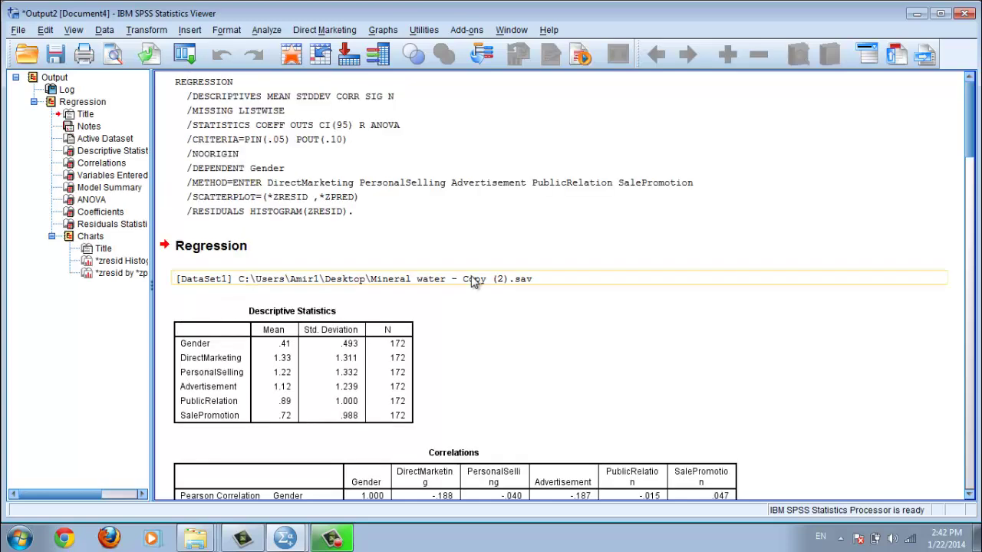